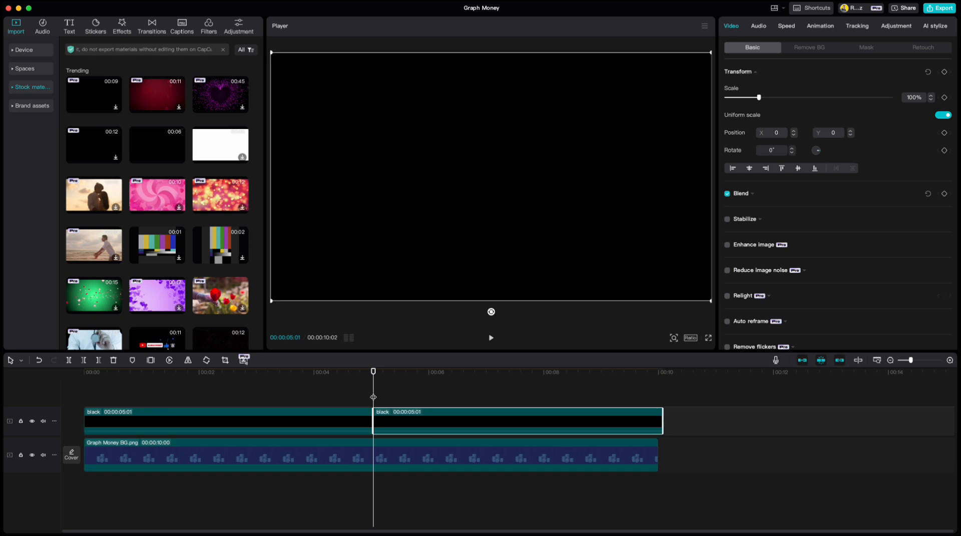
Trim the second black clip to end at 00:00:10:00 and combine both black clips into a compound clip.
left_click_drag(374, 373, 656, 390)
key("w")
left_click_drag(333, 400, 423, 422)
right_click(422, 421)
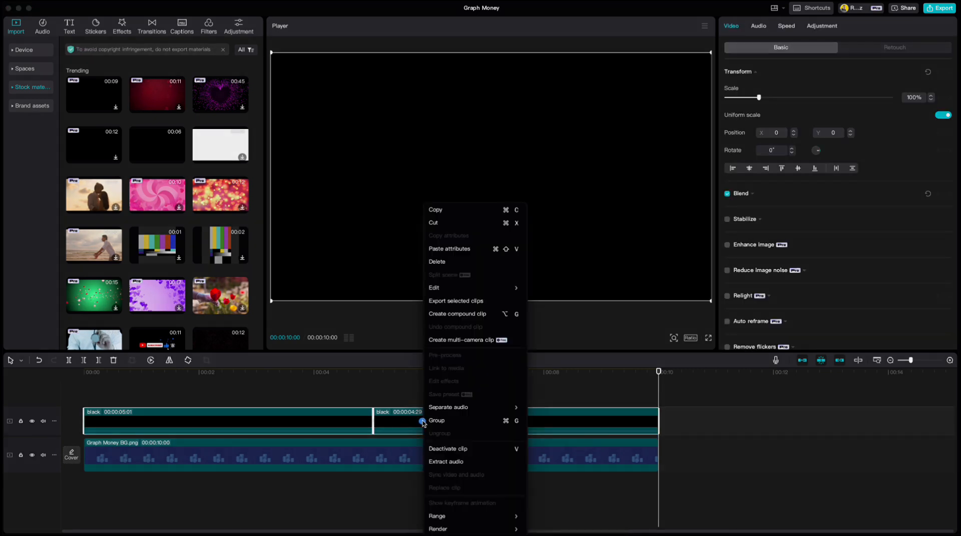
left_click(449, 314)
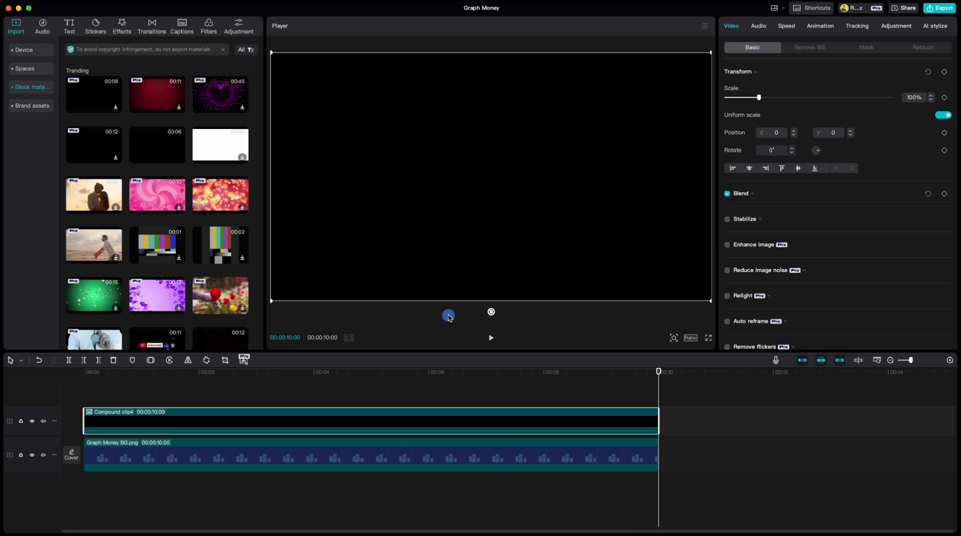
Set the black compound clip's blend opacity to 60%.
left_click(804, 195)
left_click_drag(875, 241, 857, 241)
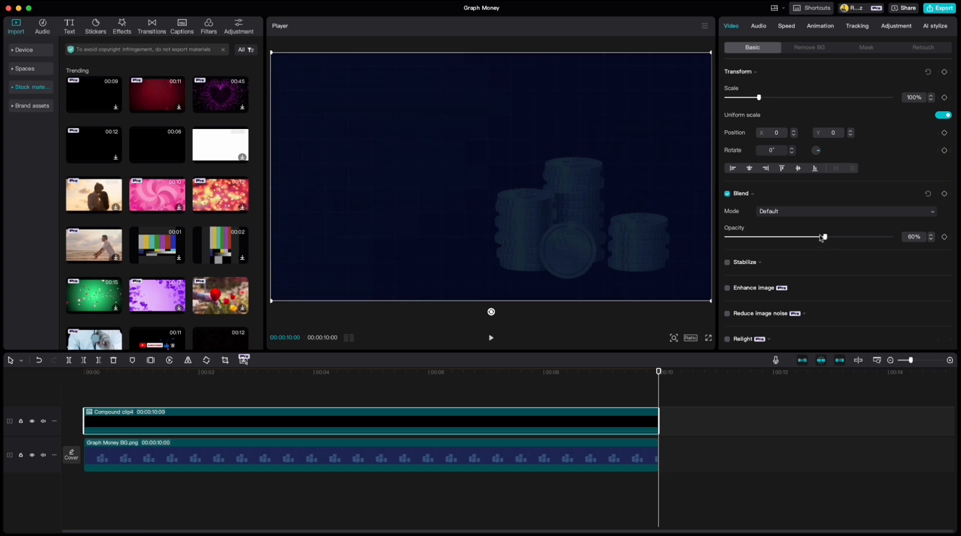
Add a default text clip at the start of the timeline and replace its wording with eight hyphens.
left_click_drag(658, 380, 84, 410)
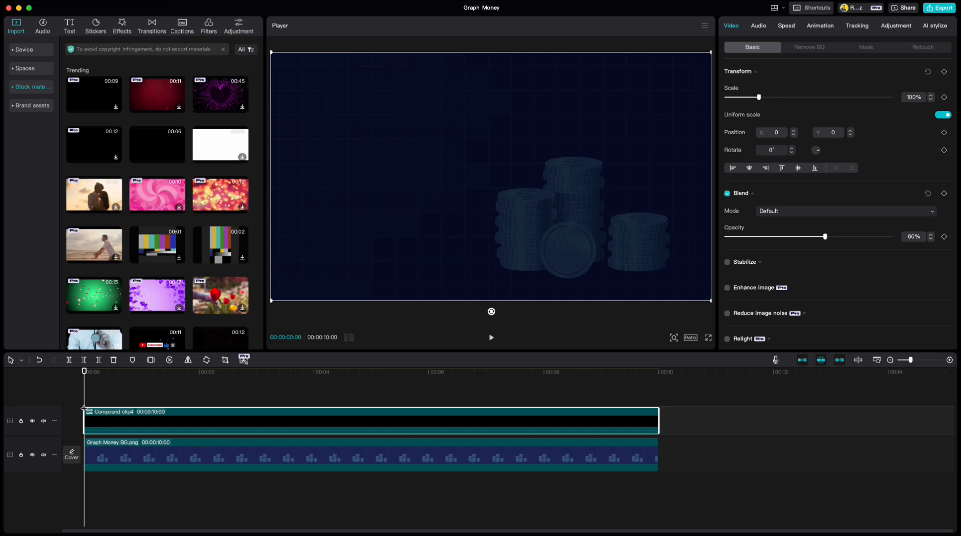
left_click(70, 23)
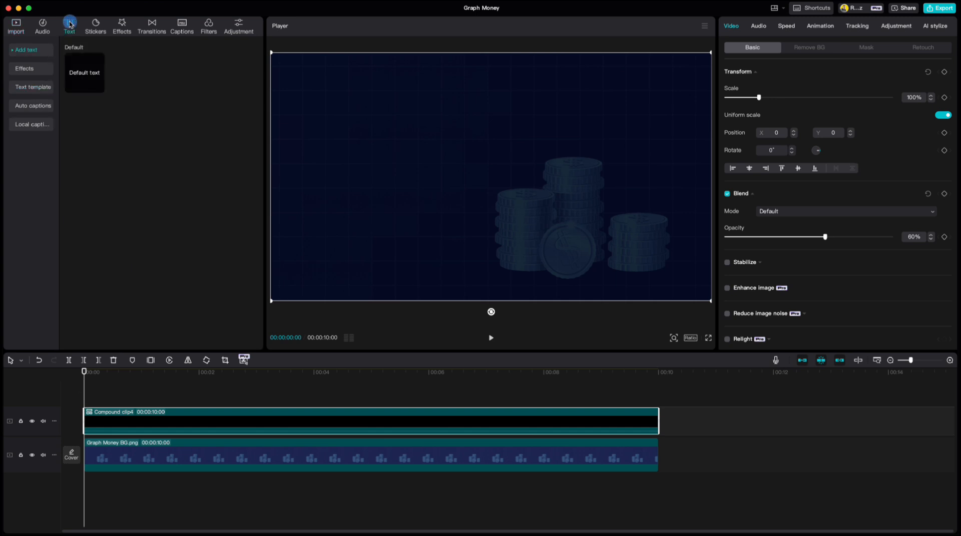
left_click(99, 87)
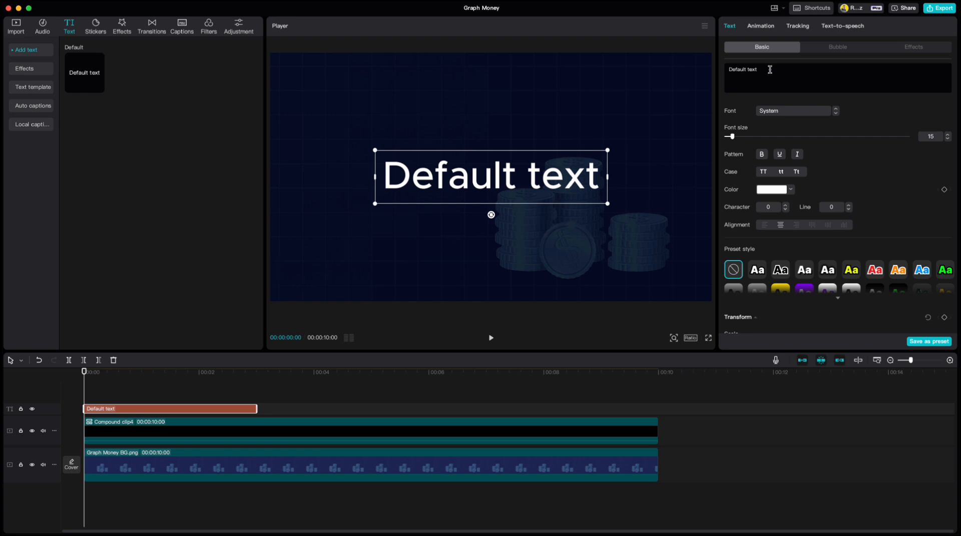
left_click_drag(769, 69, 717, 62)
type("--------")
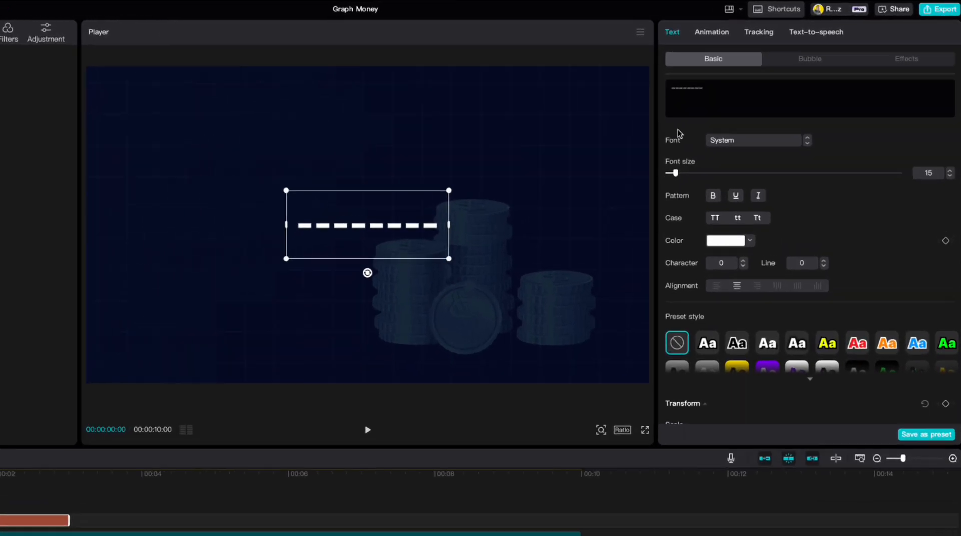
Set the hyphen text's character spacing to -4 so the hyphens merge into one solid line.
left_click(760, 245)
left_click(760, 245)
left_click(724, 296)
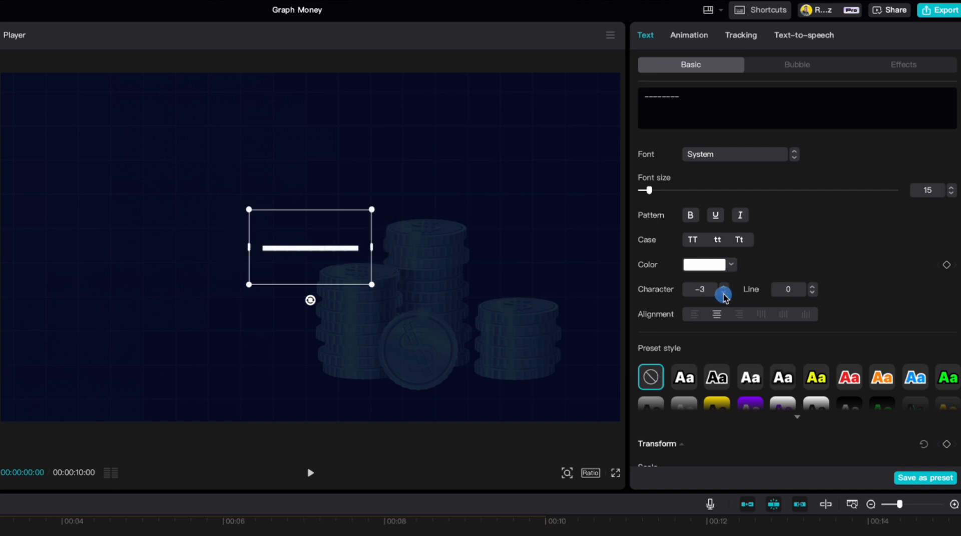
left_click(724, 295)
Turn off uniform scale for the line and set its scale width to 228% and scale height to 70%.
scroll(817, 295, "down", 2)
scroll(817, 295, "down", 5)
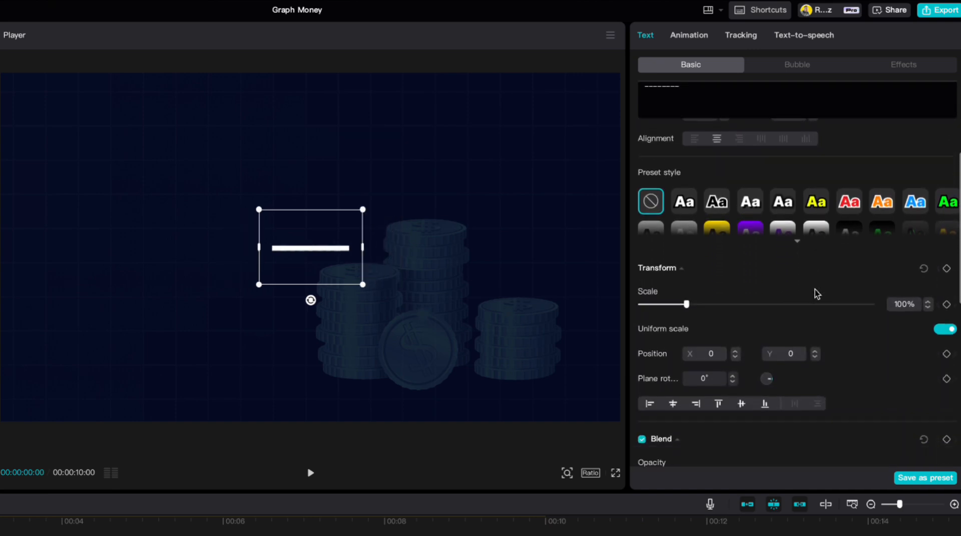
left_click(938, 277)
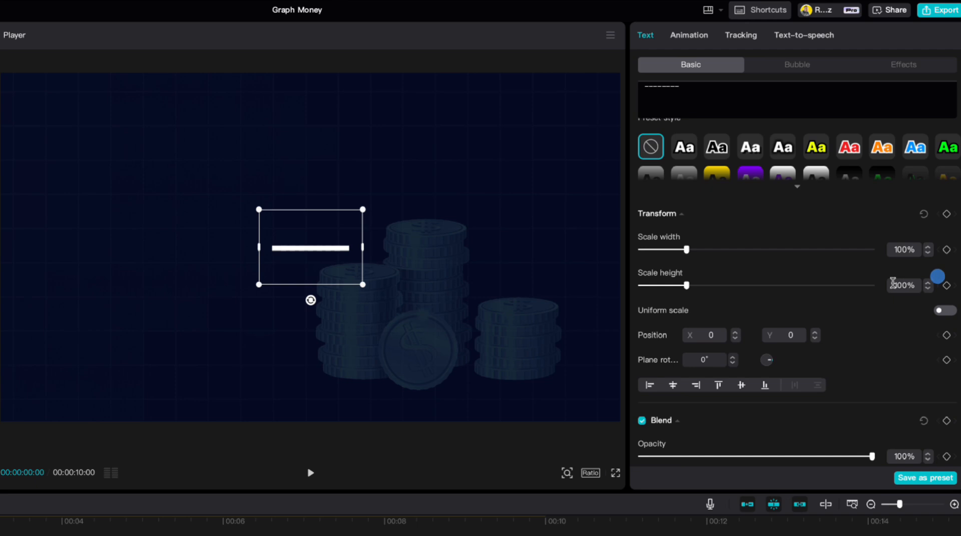
left_click_drag(686, 250, 746, 250)
mouse_move(686, 285)
left_mouse_down()
mouse_move(764, 291)
mouse_move(671, 284)
left_mouse_up()
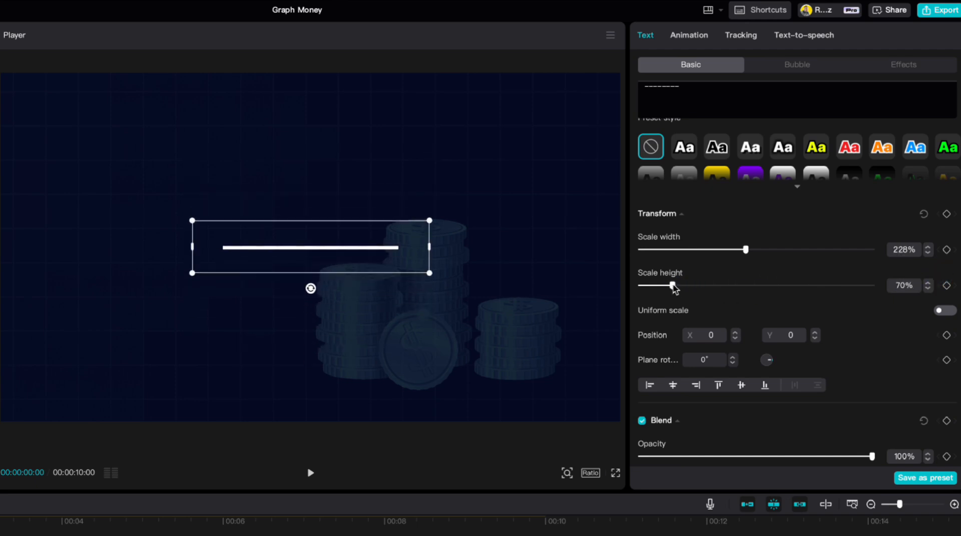
Enable the glow on the line using the second glow style, with intensity 40 and range 100.
scroll(810, 300, "down", 8)
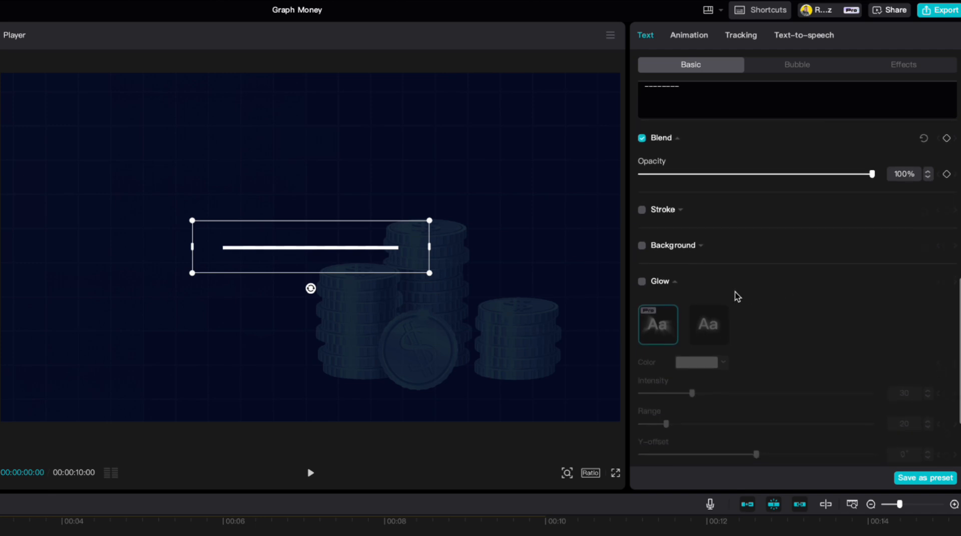
left_click(642, 283)
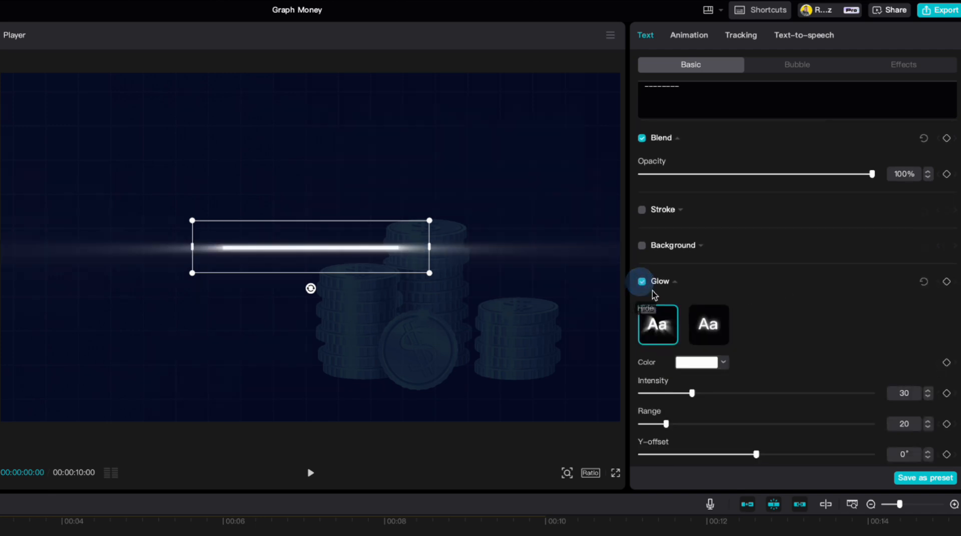
left_click(704, 326)
left_click_drag(715, 424, 881, 429)
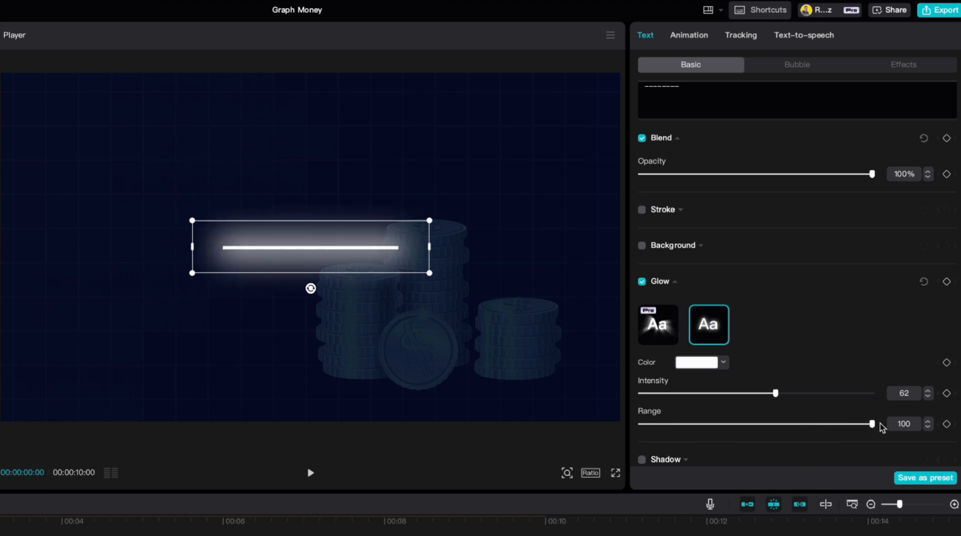
left_click_drag(773, 395, 730, 403)
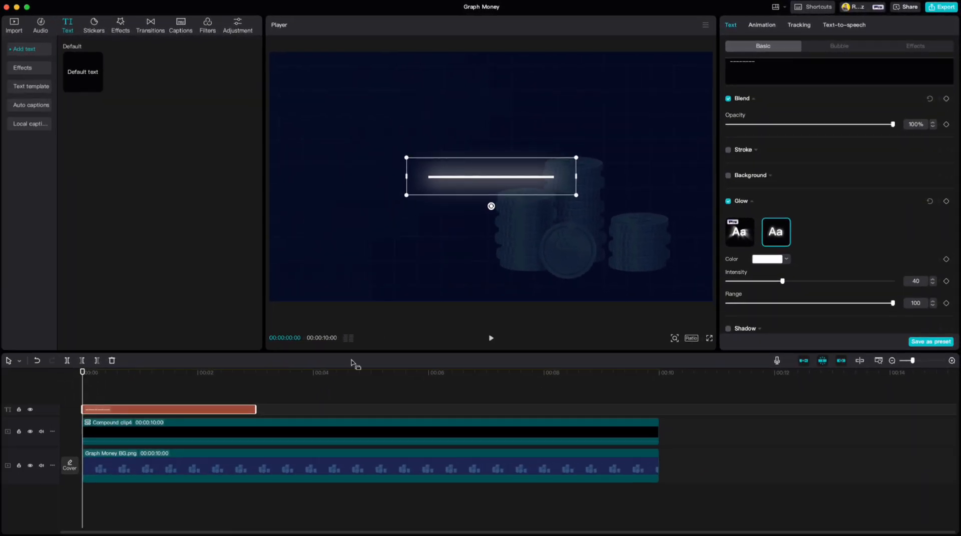
Extend the line clip to the 10-second mark and place the line slanting upward at the frame's lower left edge.
left_click_drag(256, 408, 659, 410)
left_click_drag(491, 206, 265, 257)
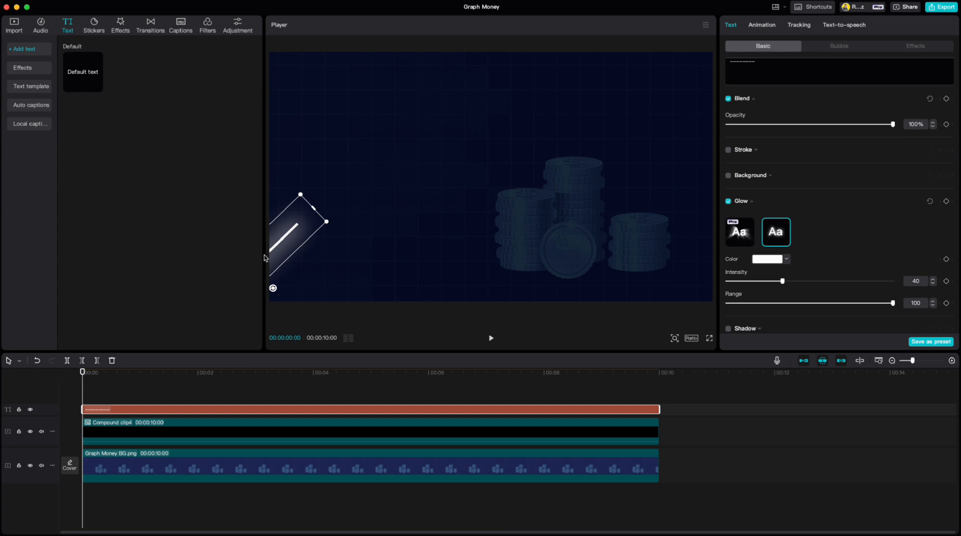
Duplicate the line, rotate the copy to 60°, set its scale width to 75%, and join it to the first segment's upper end.
key("super+c")
key("super+v")
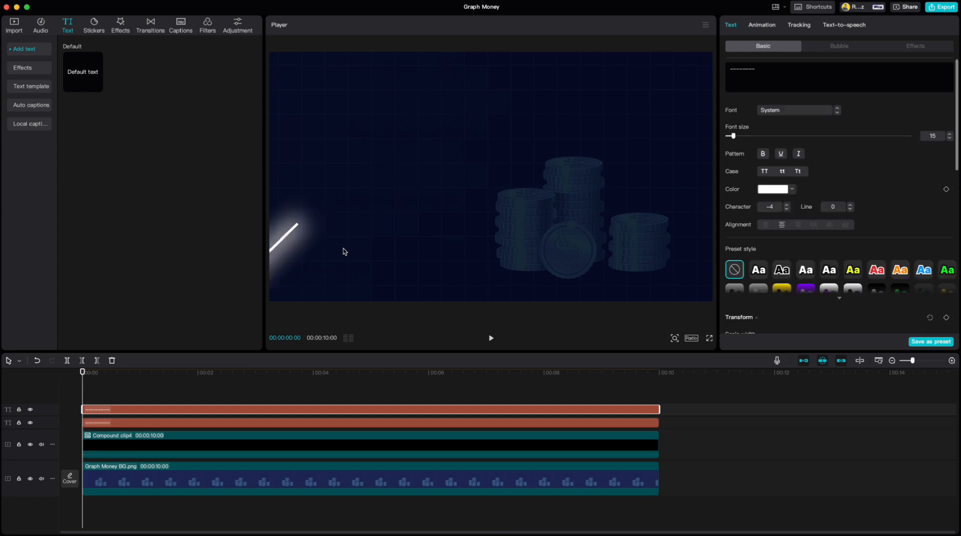
left_click_drag(289, 234, 400, 203)
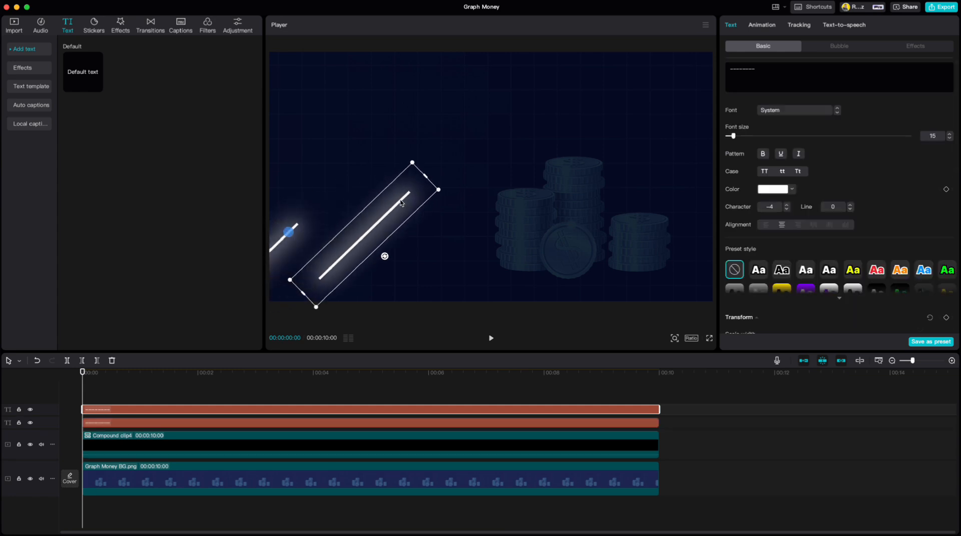
left_click_drag(385, 257, 359, 236)
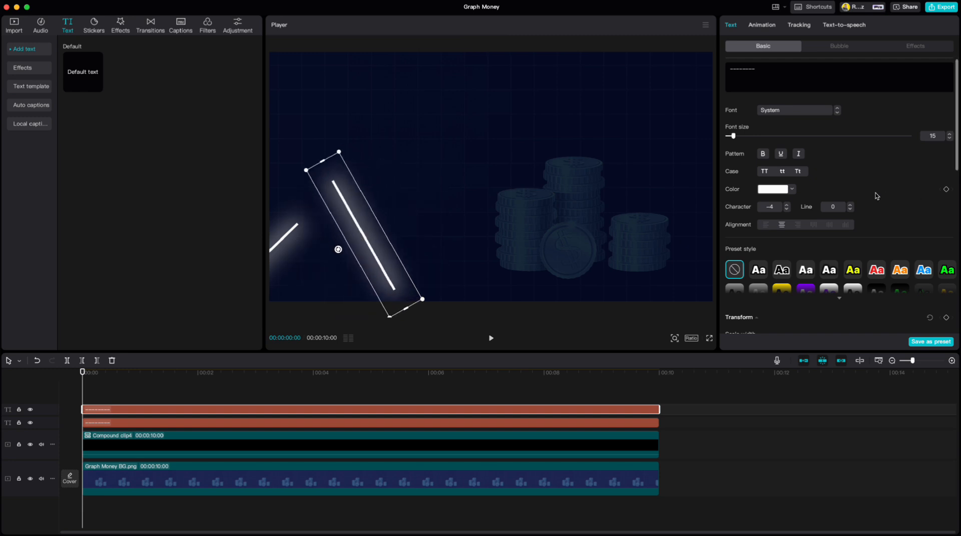
scroll(874, 193, "down", 5)
left_click_drag(800, 211, 751, 214)
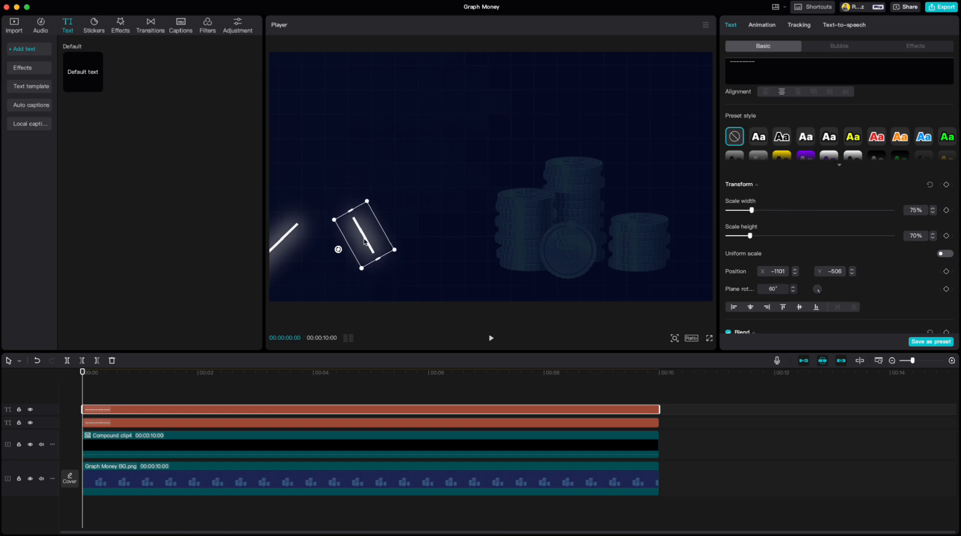
left_click_drag(359, 232, 303, 240)
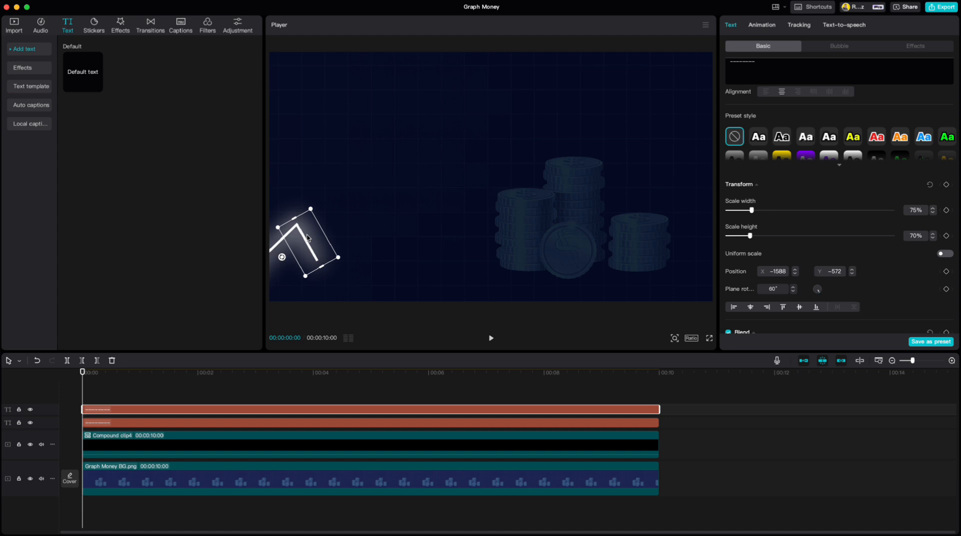
Paste a third line segment, lengthen it, and join it as a rising segment to the second segment's lower end.
key("super+v")
left_click_drag(308, 238, 355, 245)
scroll(756, 200, "down", 5)
left_click_drag(752, 190, 767, 191)
left_click_drag(338, 235, 318, 246)
Paste a fourth line segment, shorten it, and join it as a falling segment to the third segment's upper end.
key("super+v")
scroll(797, 227, "down", 5)
left_click_drag(766, 250, 746, 250)
left_click_drag(333, 235, 356, 210)
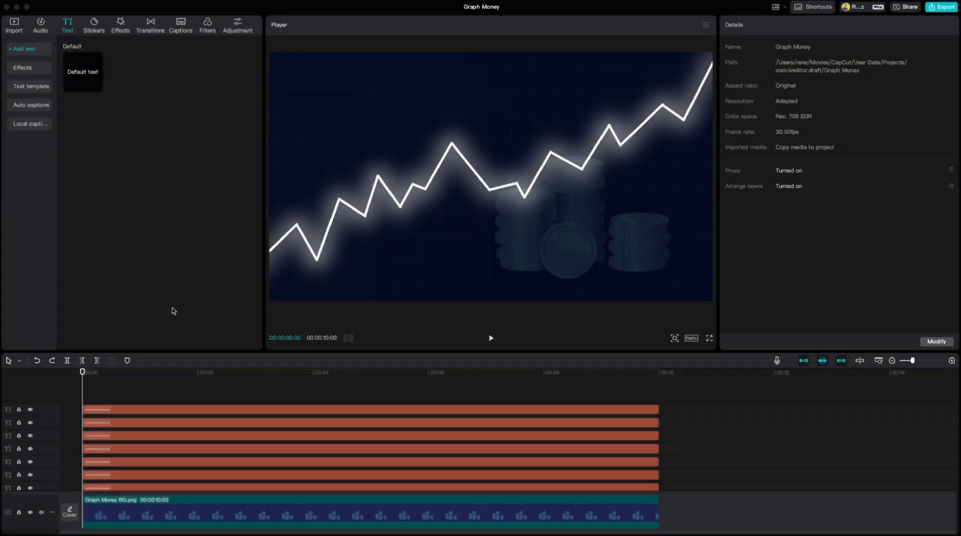
Select all the line segment clips on the timeline and combine them into a compound clip.
left_click_drag(202, 398, 253, 454)
right_click(252, 453)
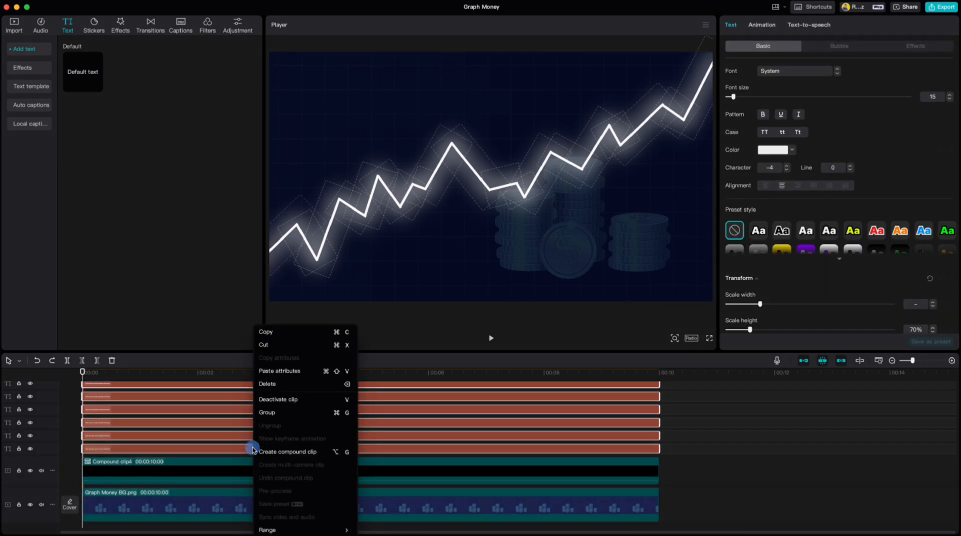
left_click(266, 456)
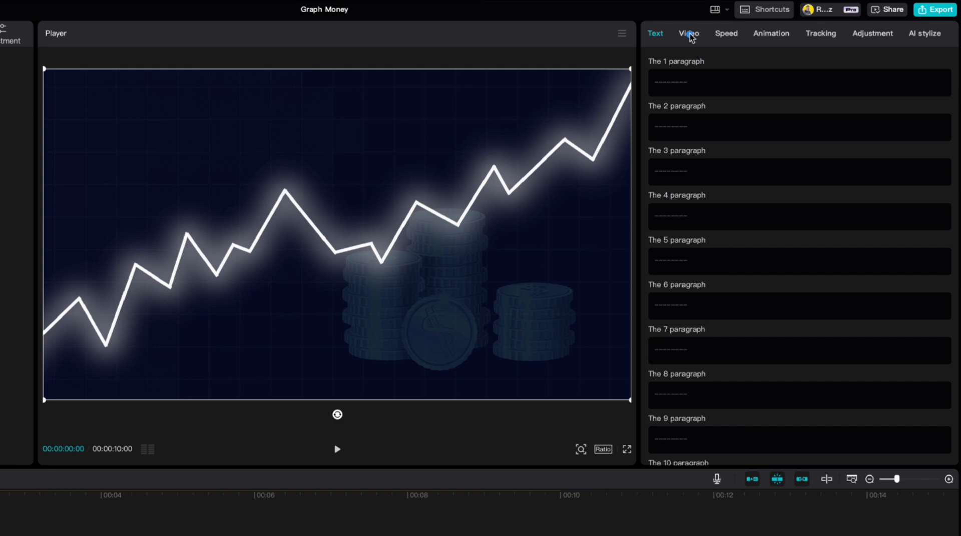
Apply a horizontal mask to the graph compound clip, rotated -90° with feather 5, and position it at the first segment's end.
left_click(756, 25)
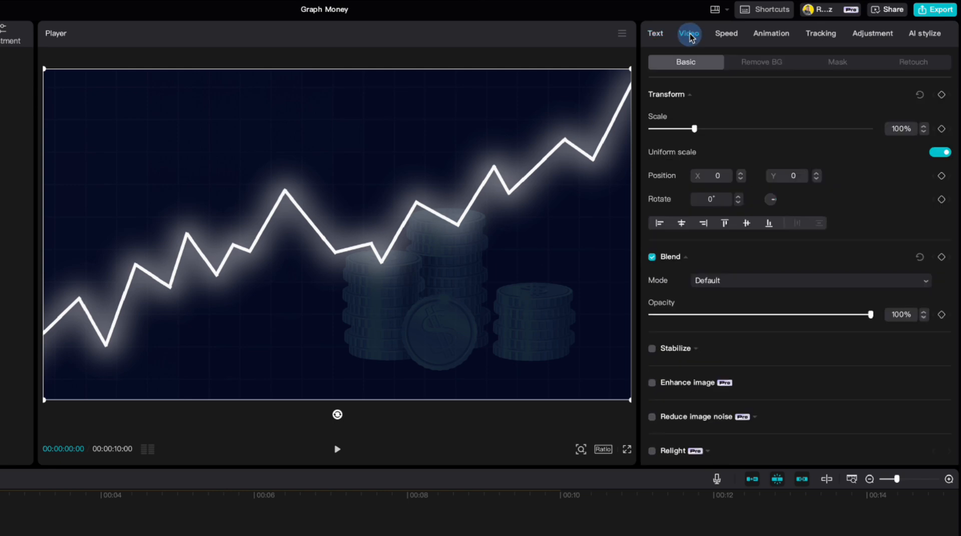
left_click(835, 64)
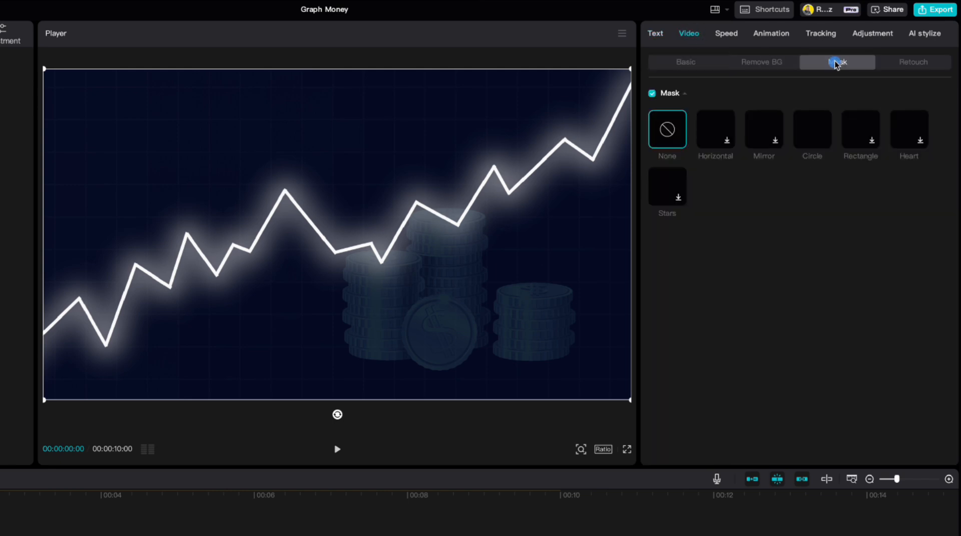
left_click(716, 132)
left_click_drag(337, 250, 352, 234)
left_click(924, 300)
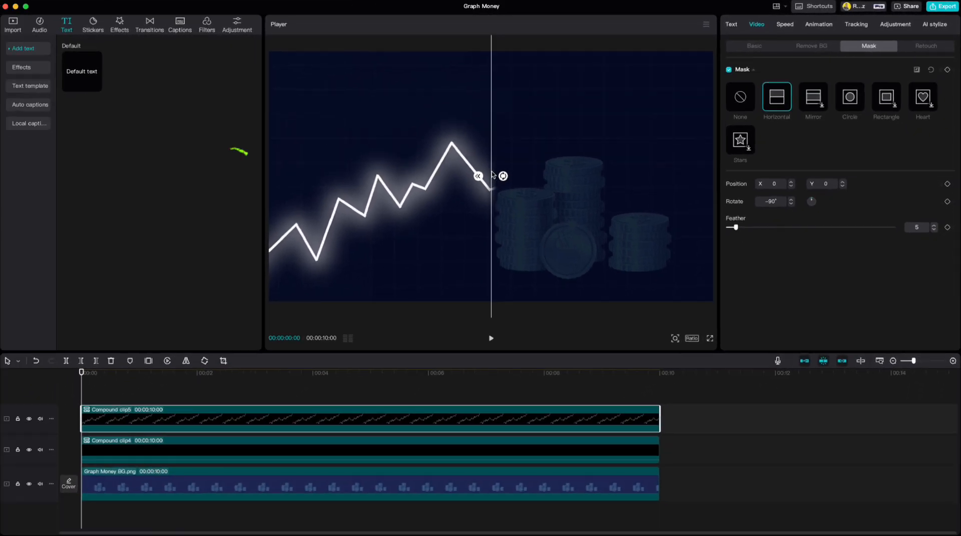
left_click_drag(492, 174, 294, 199)
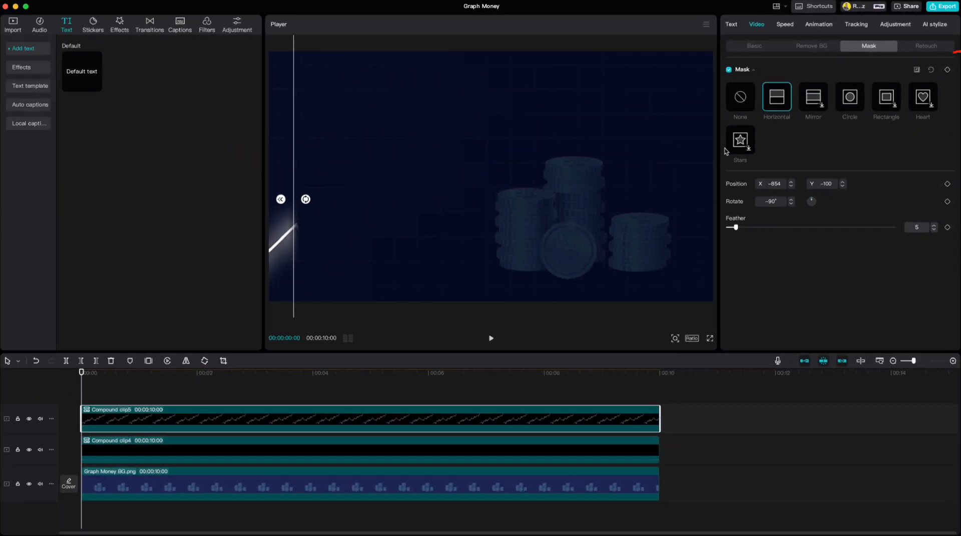
Keyframe the mask at the clip's start, moving it to the second segment's end at 00:00:00:15 and the third's at 00:00:01:00.
left_click(947, 70)
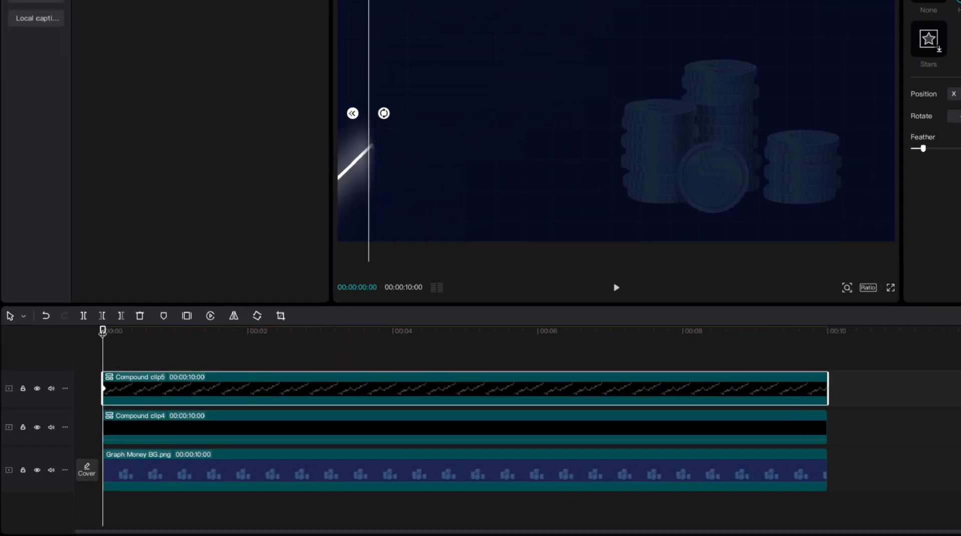
left_click_drag(103, 332, 139, 333)
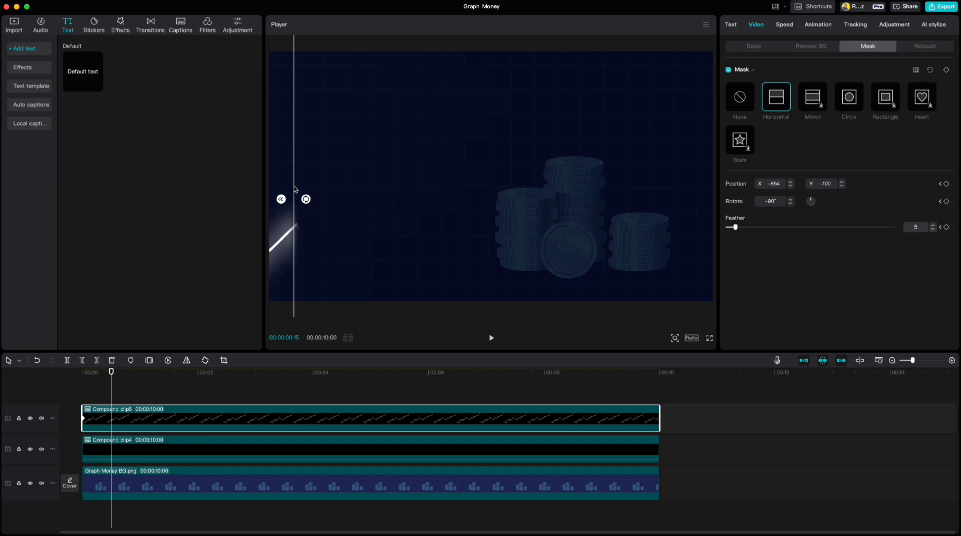
left_click_drag(382, 91, 411, 96)
left_click_drag(315, 196, 315, 197)
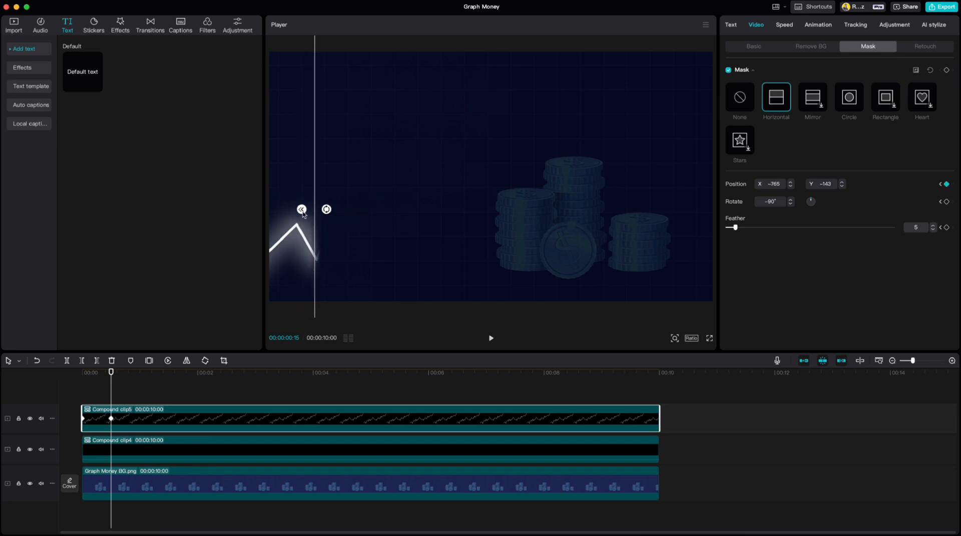
left_click_drag(112, 373, 140, 373)
left_click_drag(314, 201, 337, 201)
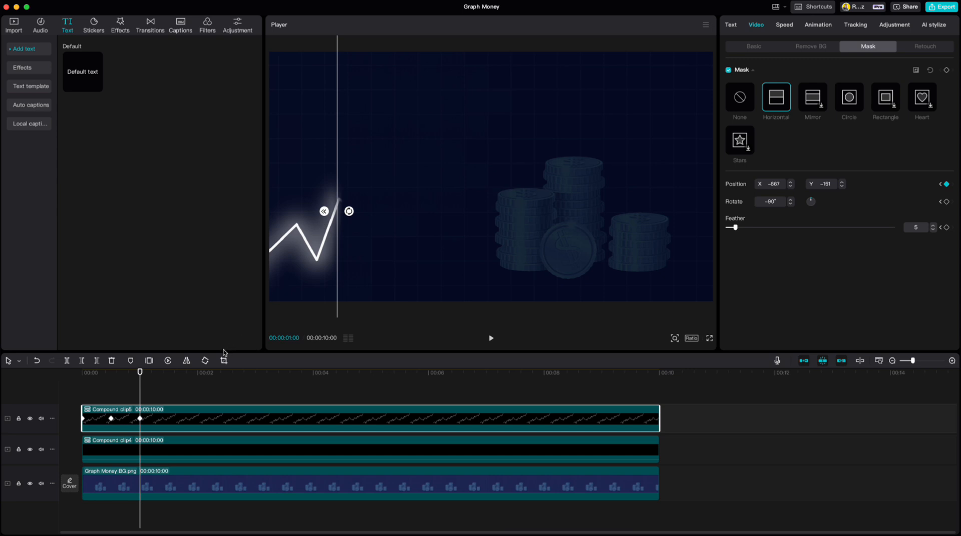
Keyframe the mask at the ends of the next three graph segments, at half-second intervals up to about 2.5 seconds.
left_click_drag(141, 373, 168, 373)
left_click_drag(338, 198, 363, 202)
left_click_drag(167, 372, 197, 373)
left_click_drag(363, 175, 376, 169)
left_click_drag(197, 374, 225, 378)
left_click_drag(376, 200, 397, 201)
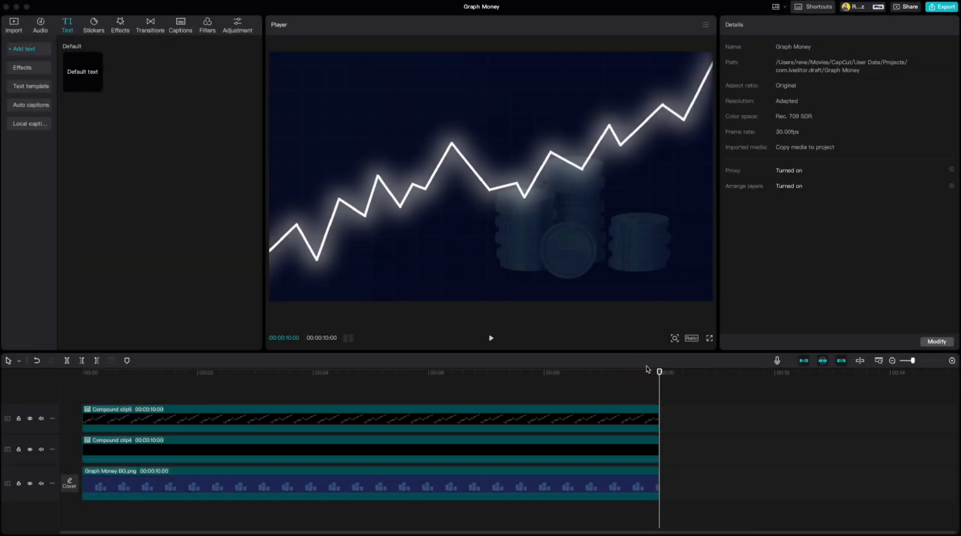
Add a new default text clip at the start of the timeline and replace its wording with a single period.
left_click_drag(659, 372, 78, 394)
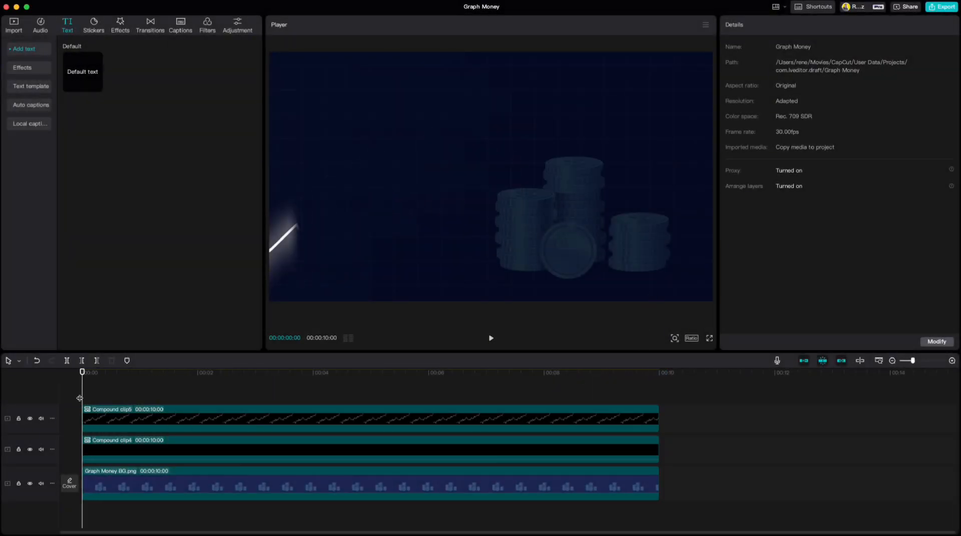
left_click(96, 86)
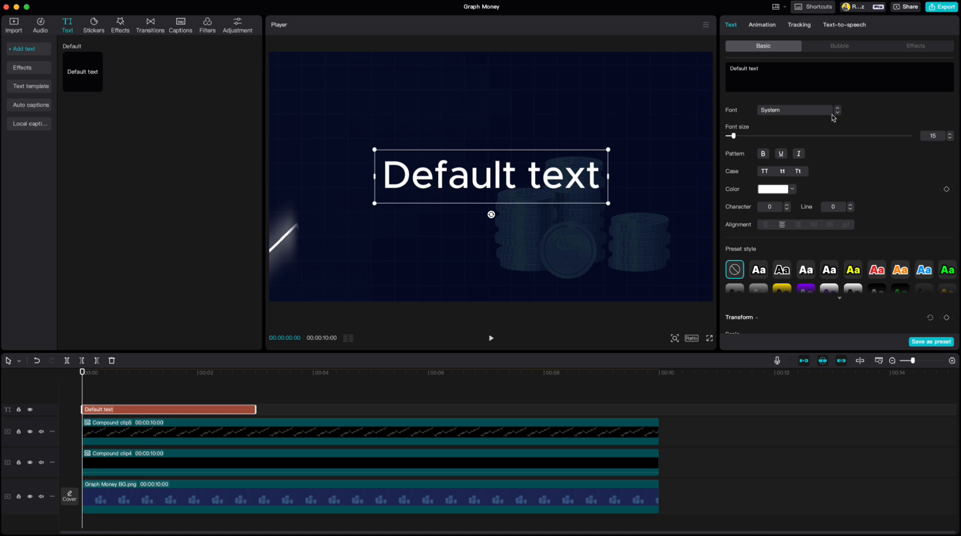
key("BackSpace")
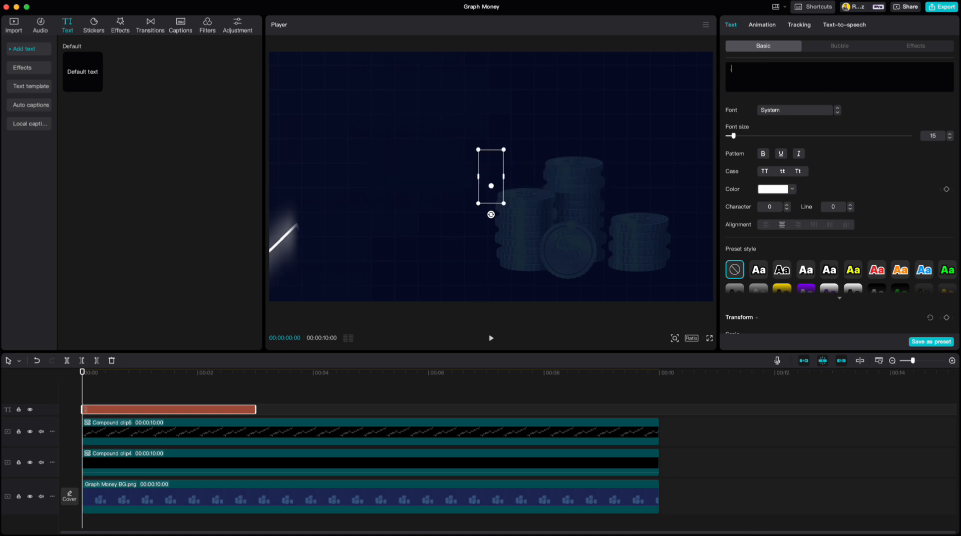
Enlarge the period text to about 154% and enable the non-Pro glow style with range 100 and intensity 50.
left_click_drag(504, 150, 523, 134)
scroll(823, 177, "down", 5)
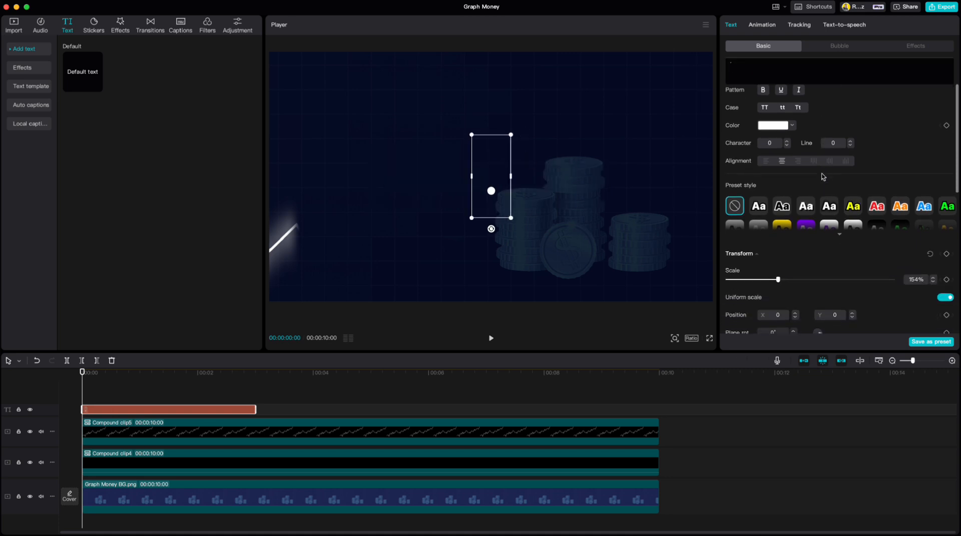
scroll(823, 177, "down", 6)
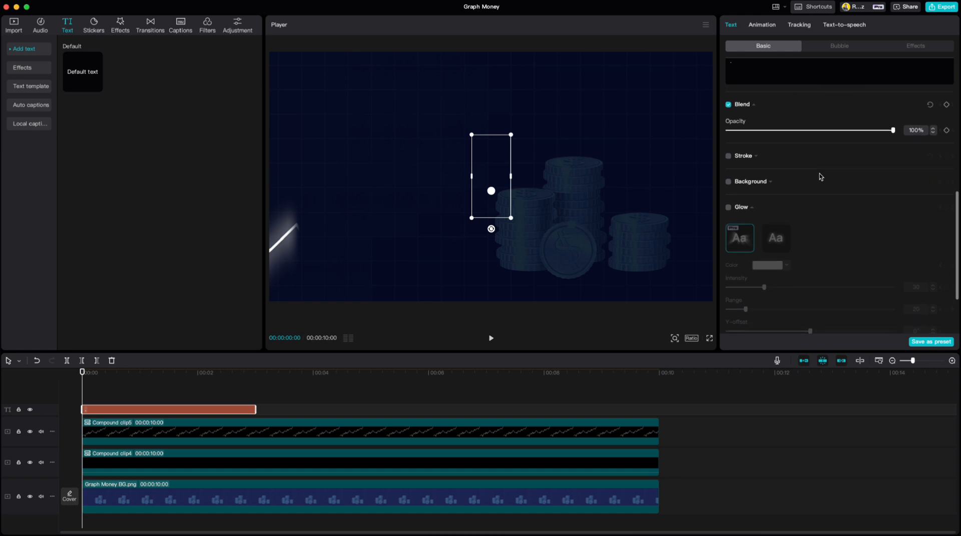
left_click(728, 124)
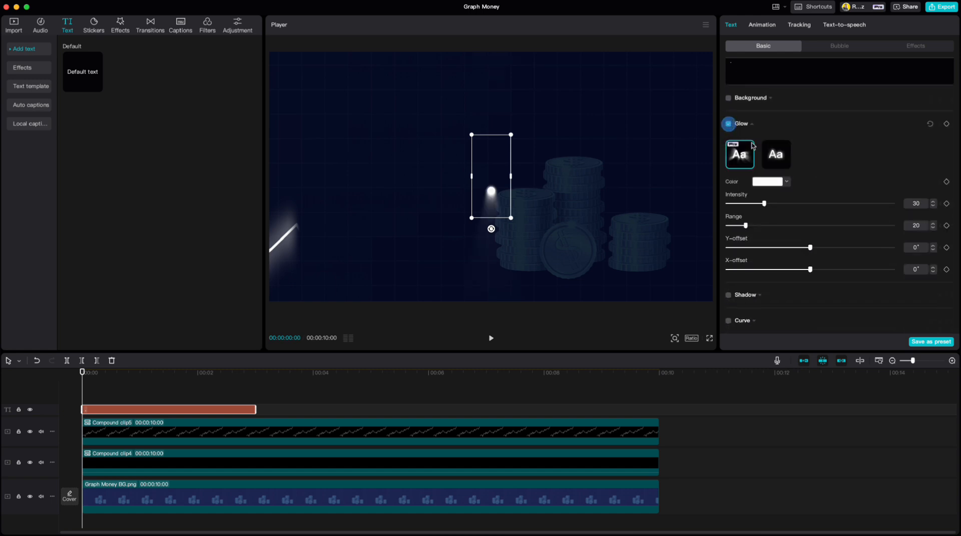
left_click(776, 159)
left_click_drag(786, 270, 876, 272)
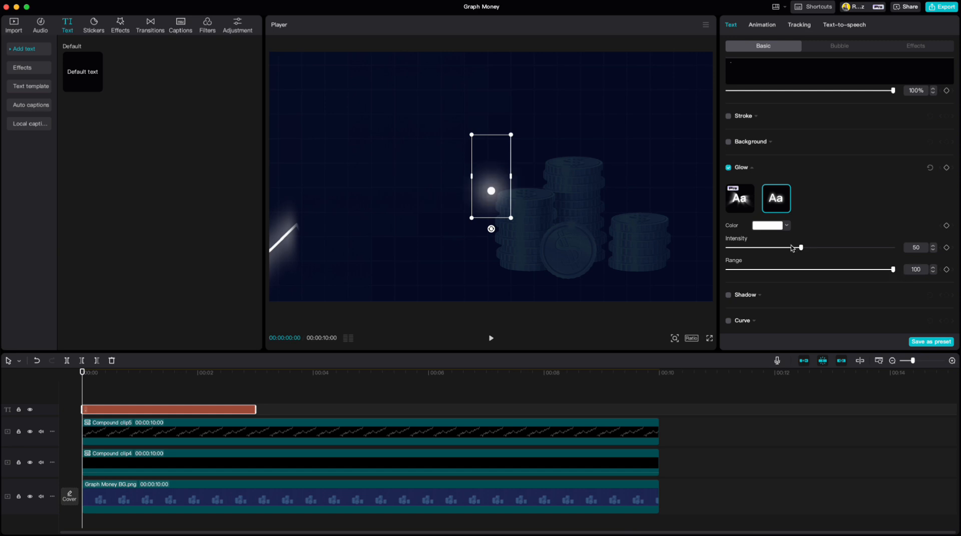
Extend the glowing period clip to the 10-second end of the other clips and turn it into a compound clip.
left_click_drag(255, 410, 655, 418)
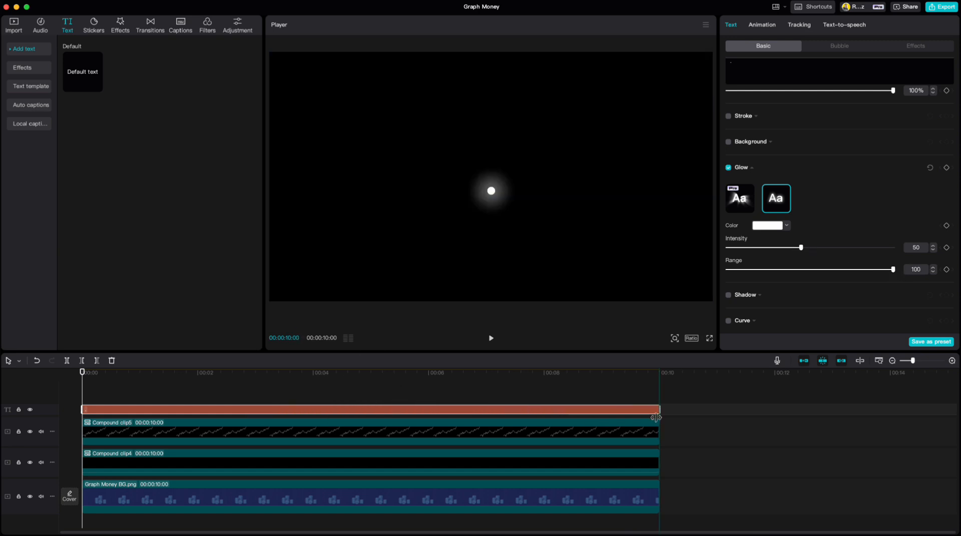
right_click(169, 412)
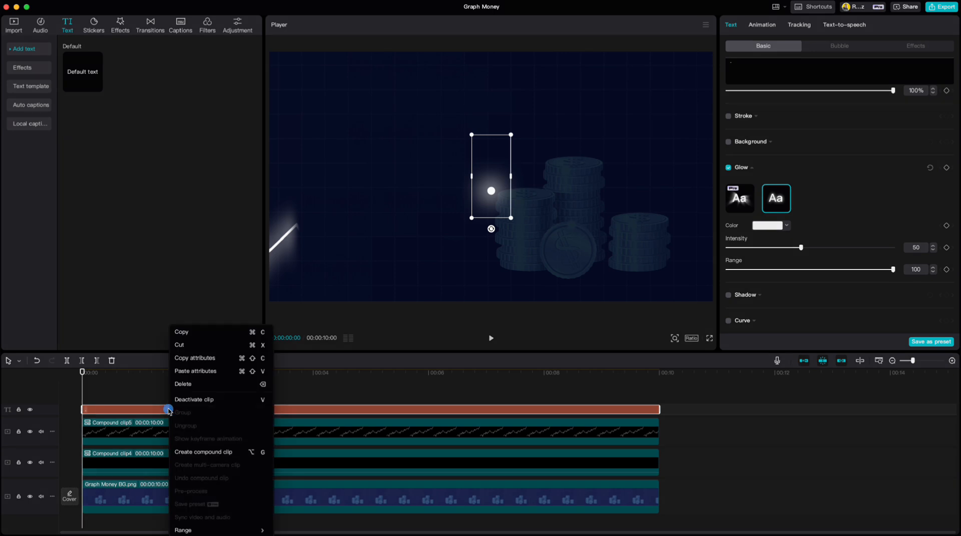
left_click(190, 458)
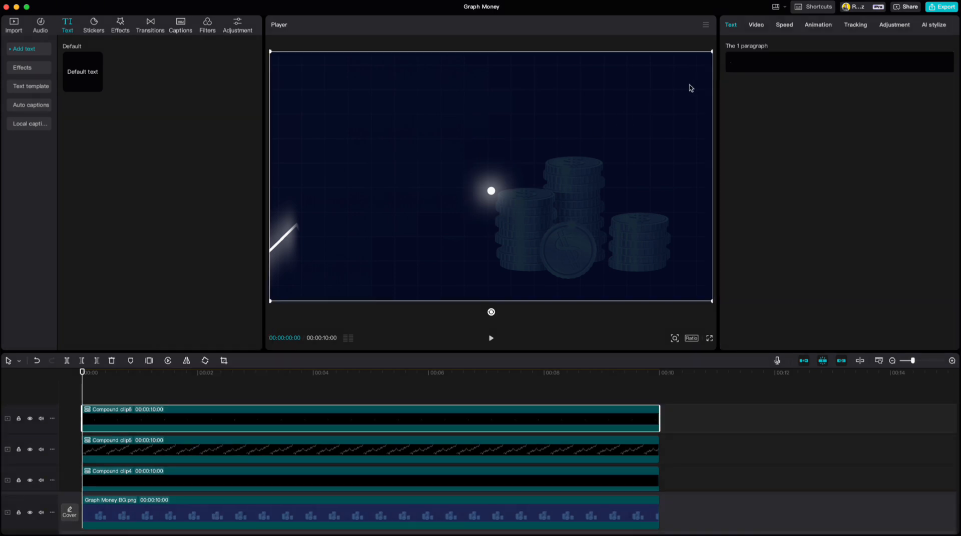
Keyframe the dot compound clip's transform at 00:00:00:00, positioned on the first graph segment's end at about X -1681, Y -289.
left_click(755, 28)
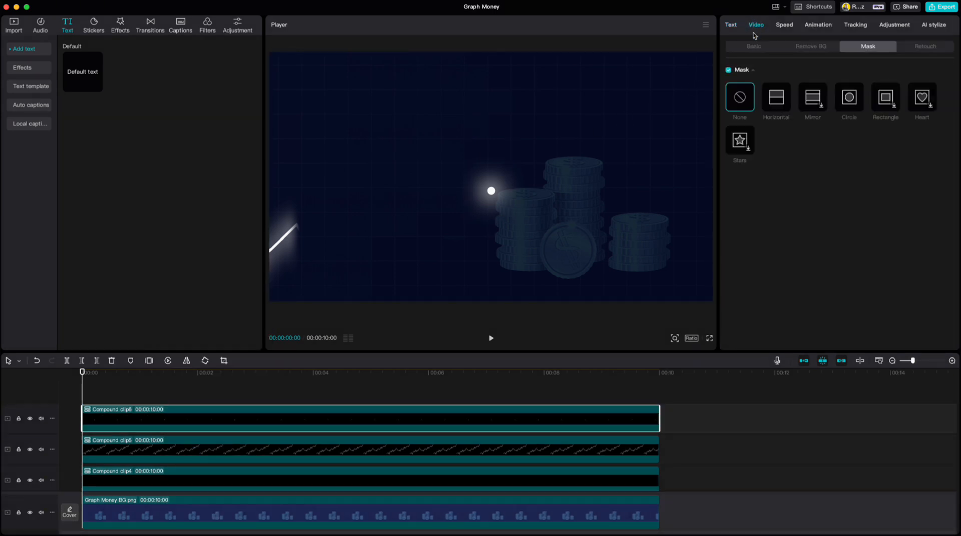
left_click(754, 47)
left_click_drag(492, 193, 298, 229)
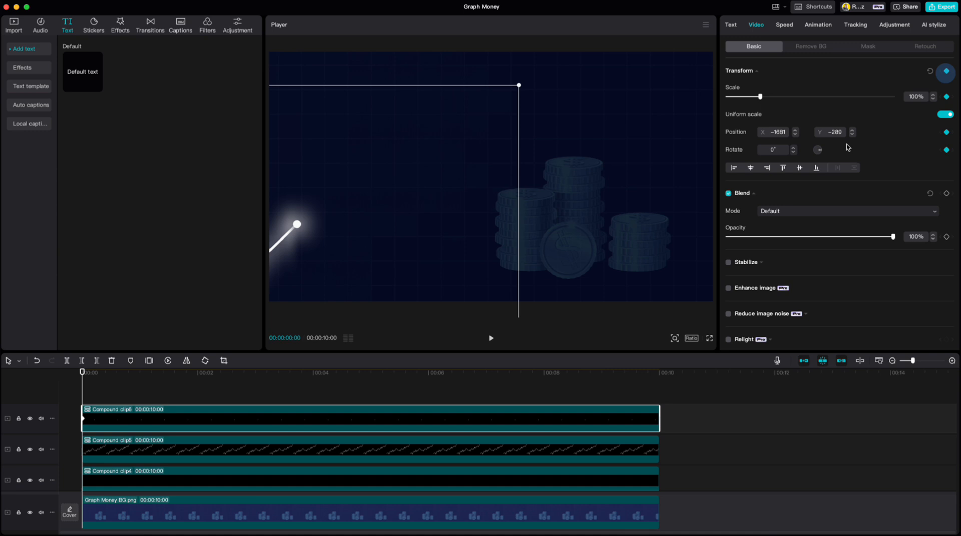
Keyframe the dot's position on the second segment's end at 00:00:00:15 and on the third segment's end at 00:00:01:00.
left_click(176, 454)
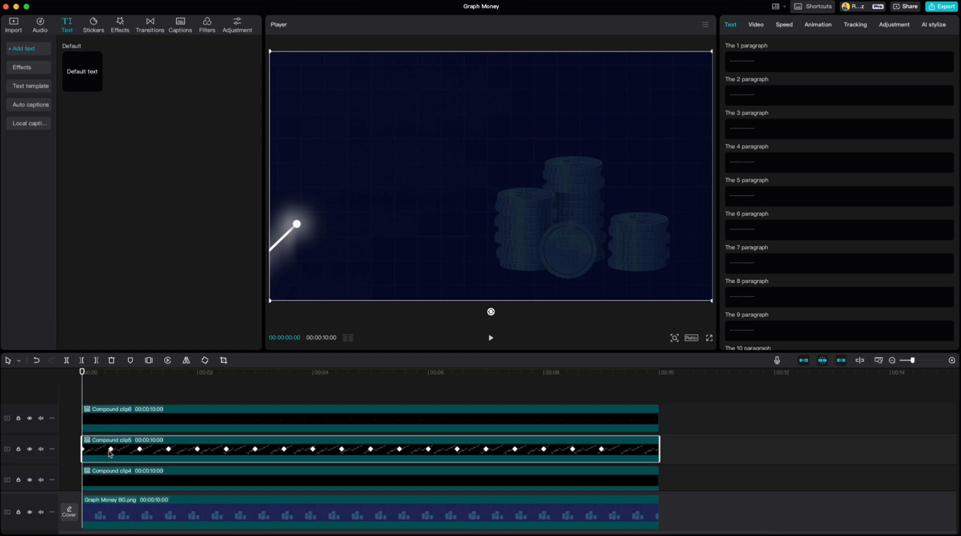
left_click_drag(82, 380, 111, 381)
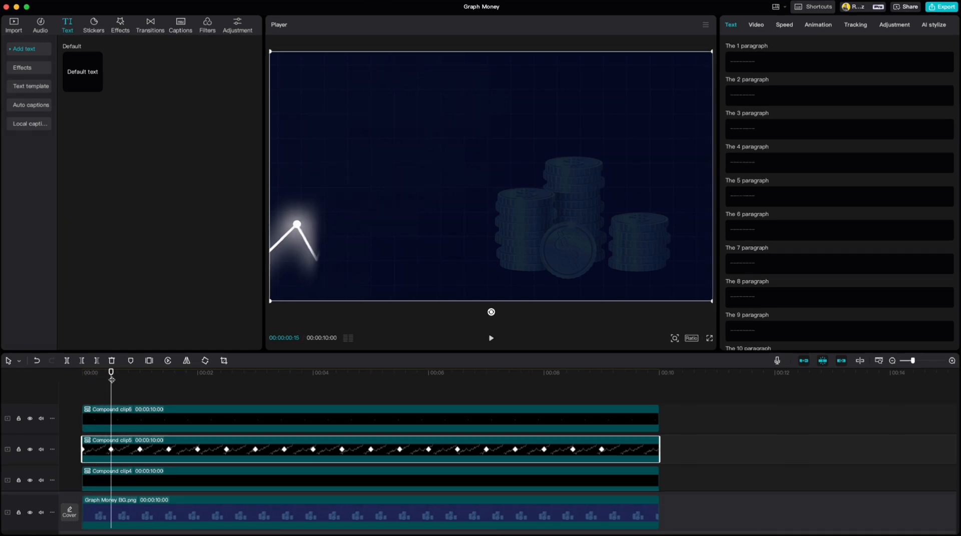
left_click(126, 420)
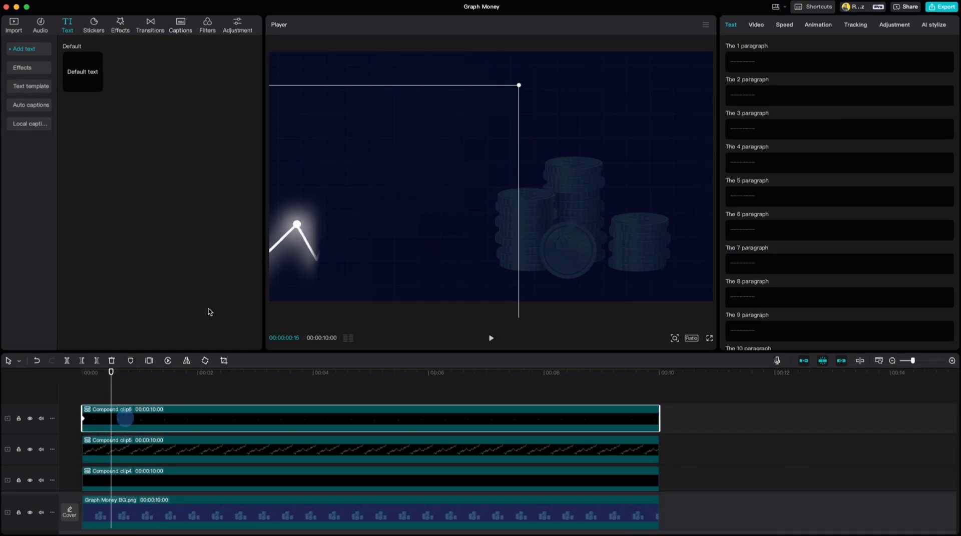
left_click_drag(297, 229, 317, 265)
left_click(154, 449)
left_click_drag(111, 372, 139, 373)
left_click(158, 417)
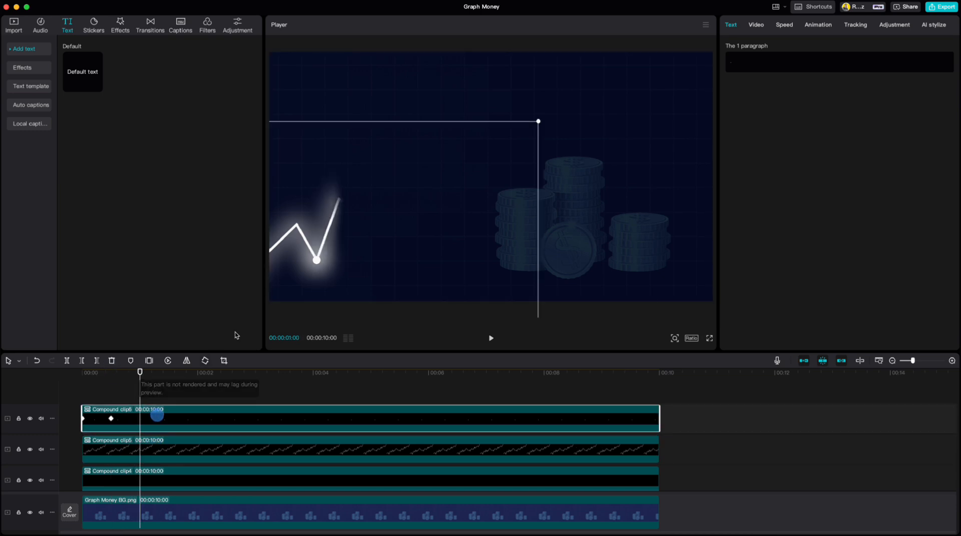
left_click_drag(320, 264, 343, 202)
Keyframe the dot's position on the next two segment ends, at about 1.5 seconds and at 00:00:02:00.
left_click(154, 450)
left_click_drag(142, 371, 166, 376)
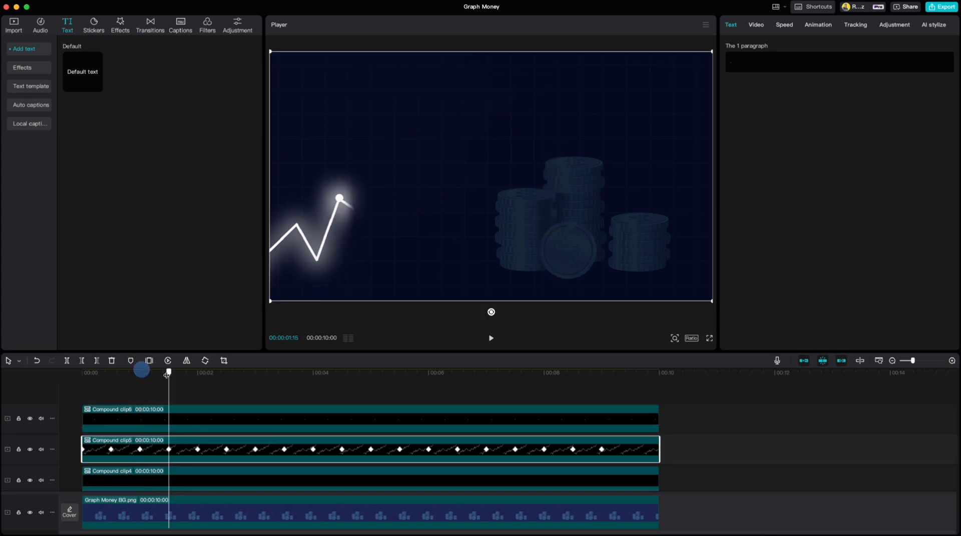
left_click(159, 418)
left_click_drag(339, 205, 363, 223)
left_click_drag(169, 374, 198, 382)
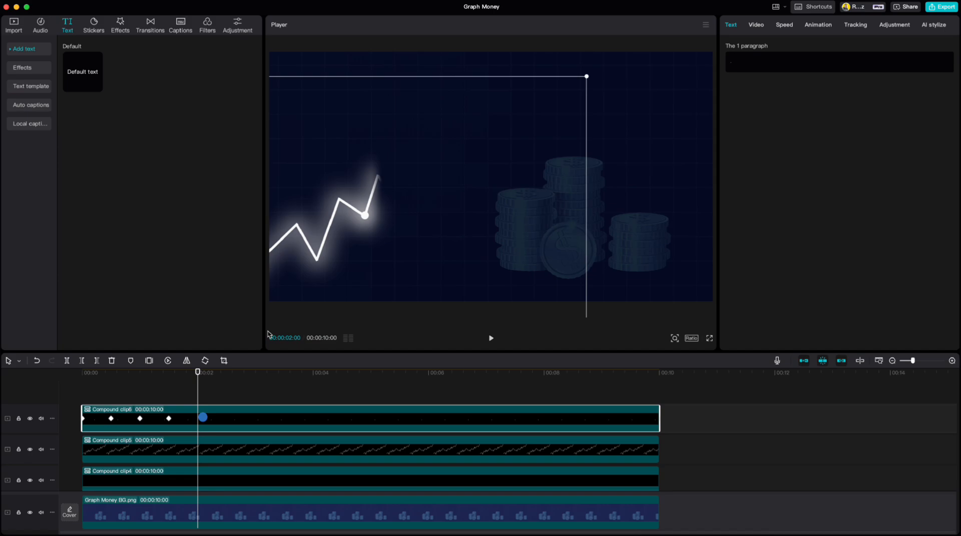
left_click_drag(367, 216, 378, 176)
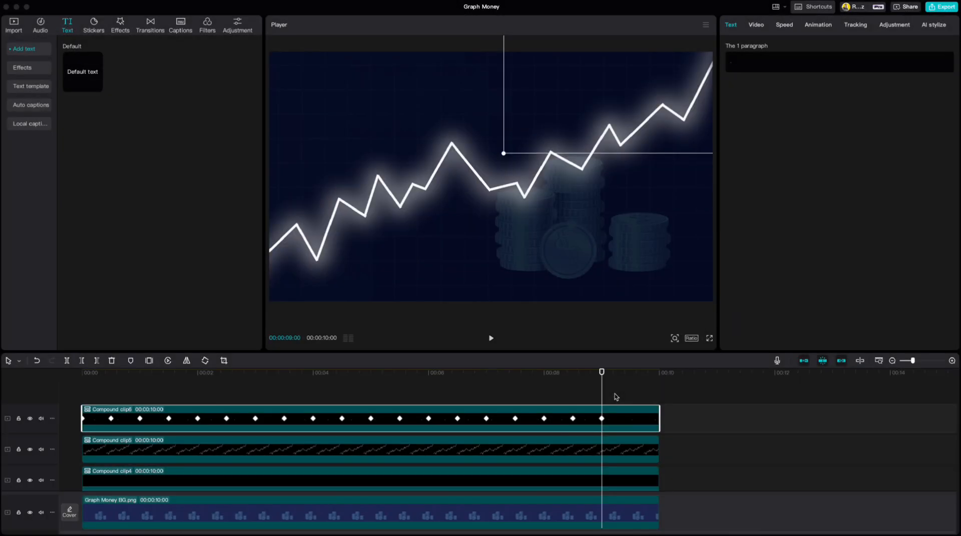
At the timeline's start, apply a reversed circle mask to the dark overlay, Compound clip4.
mouse_move(602, 374)
left_mouse_down()
mouse_move(232, 386)
mouse_move(82, 412)
left_mouse_up()
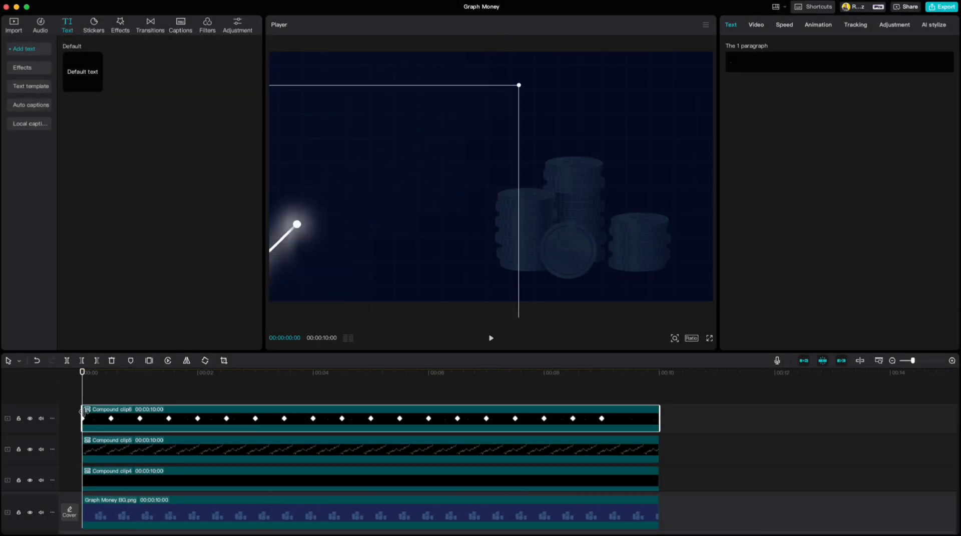
left_click(106, 482)
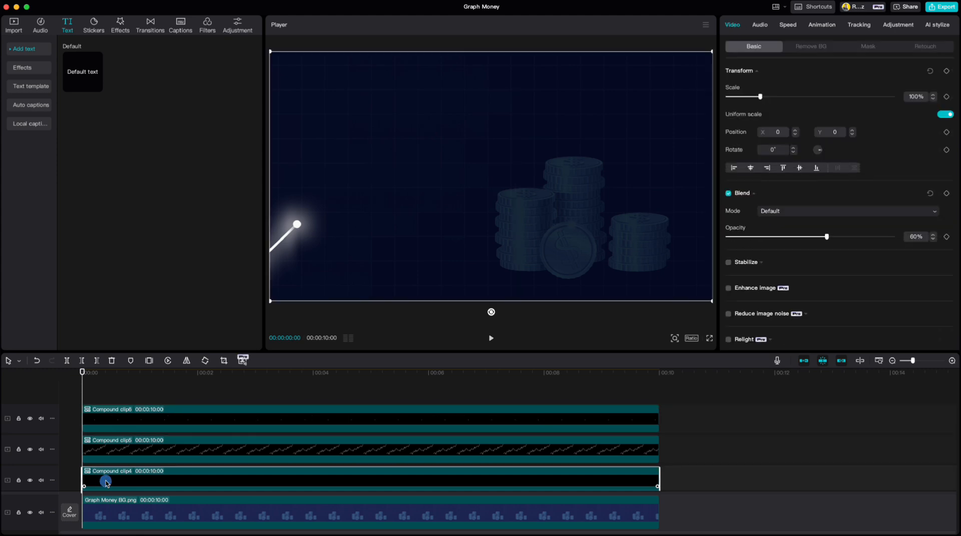
left_click(867, 48)
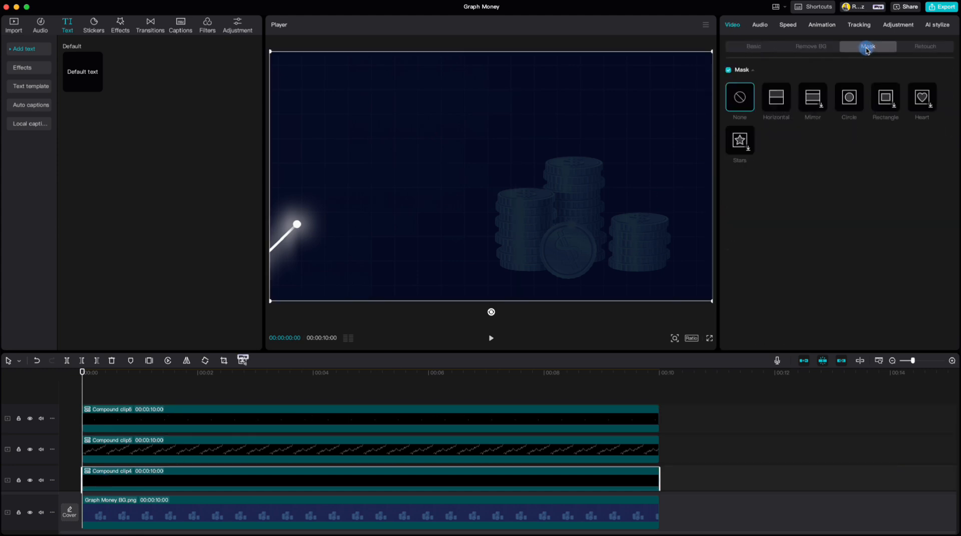
left_click(850, 102)
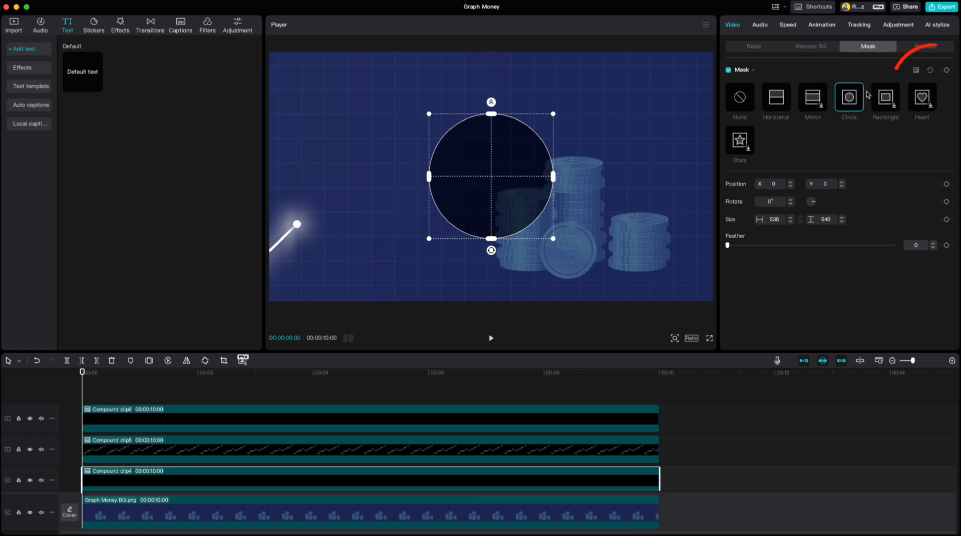
left_click(916, 70)
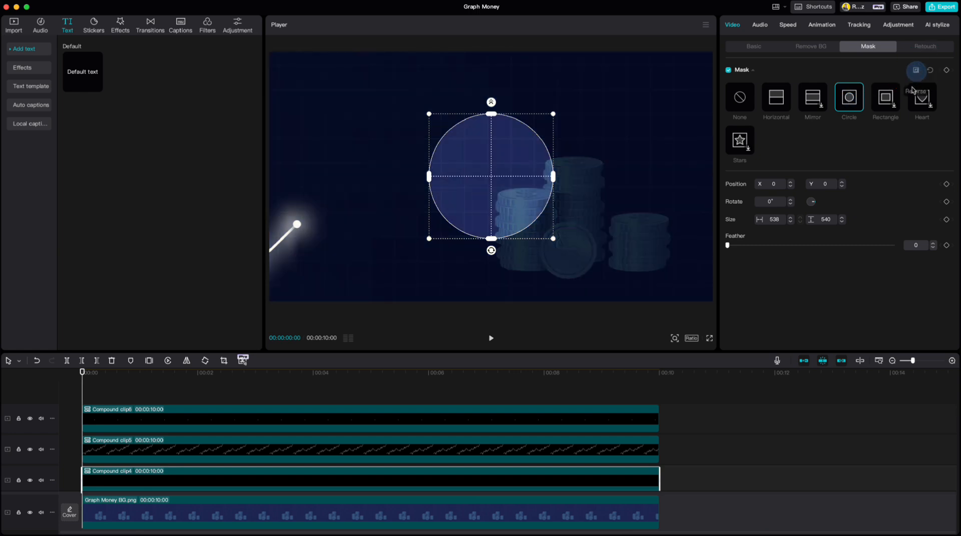
Shrink the circle mask to about 266 by 267 and set its feather to 30.
left_click(934, 244)
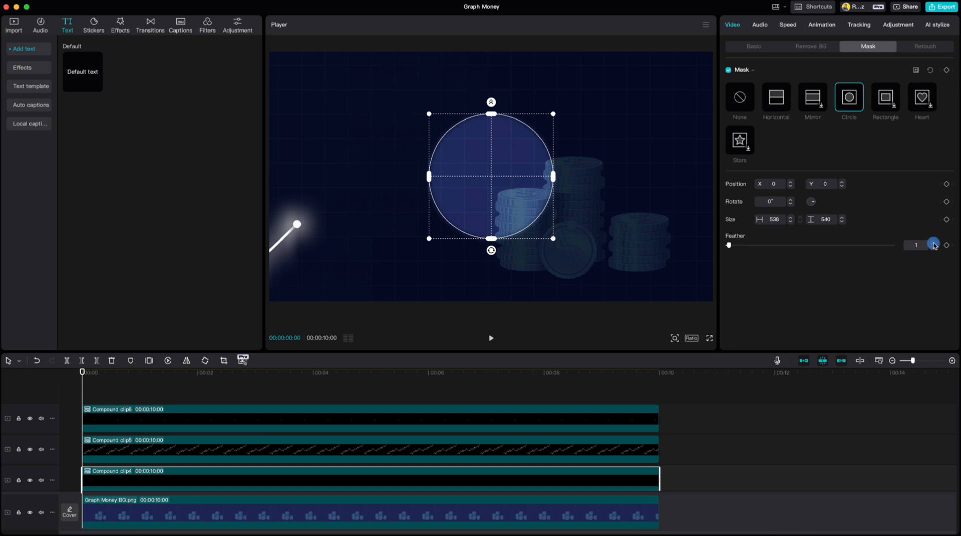
left_click(934, 244)
left_click(934, 244)
left_click_drag(553, 114, 521, 146)
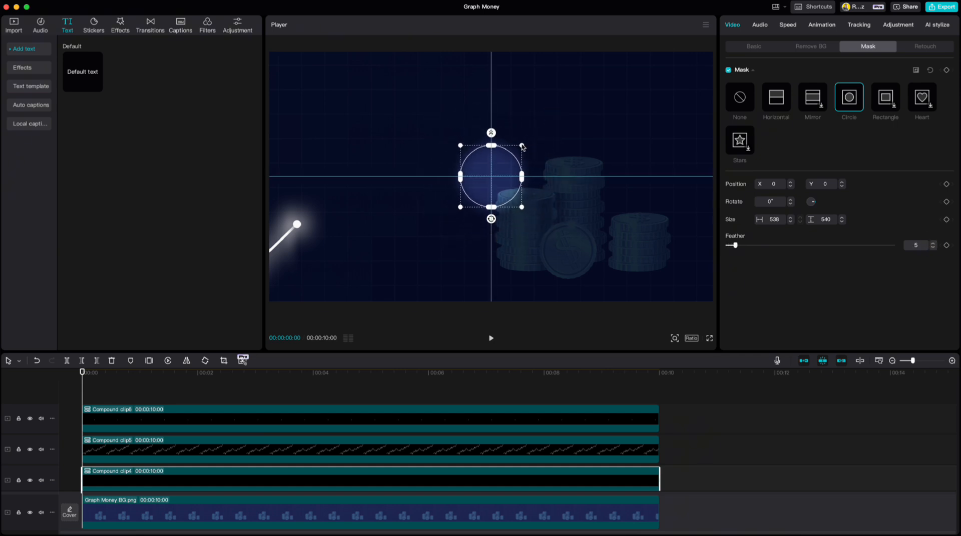
left_click(934, 244)
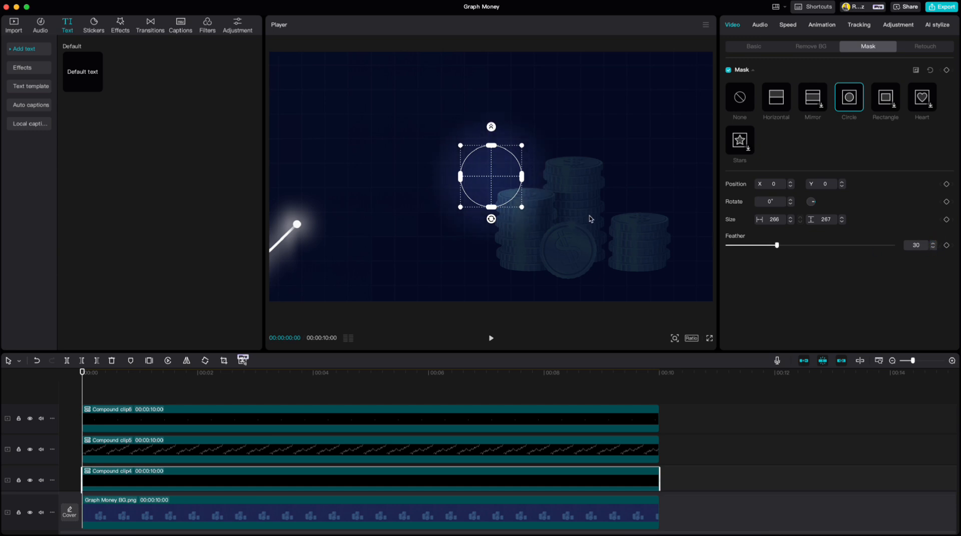
Keyframe the circle mask centred on the dot at the clip's start and again on the second segment's end at 00:00:00:15.
left_click_drag(495, 182, 297, 225)
left_click(946, 70)
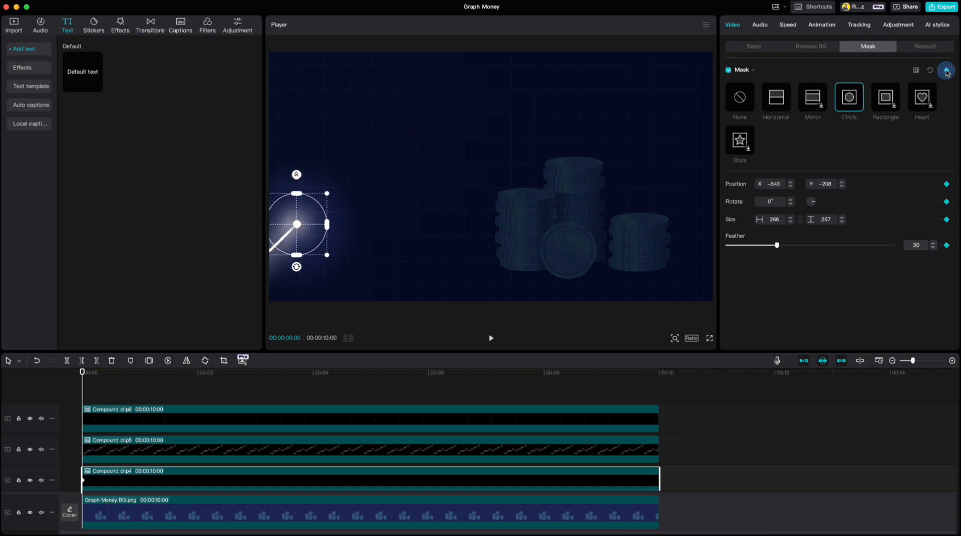
left_click(161, 447)
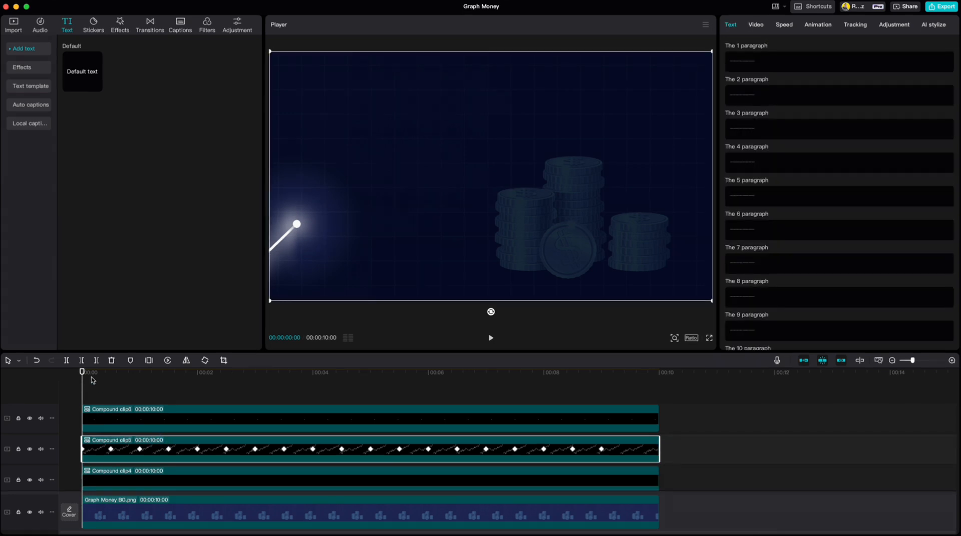
left_click_drag(84, 374, 110, 380)
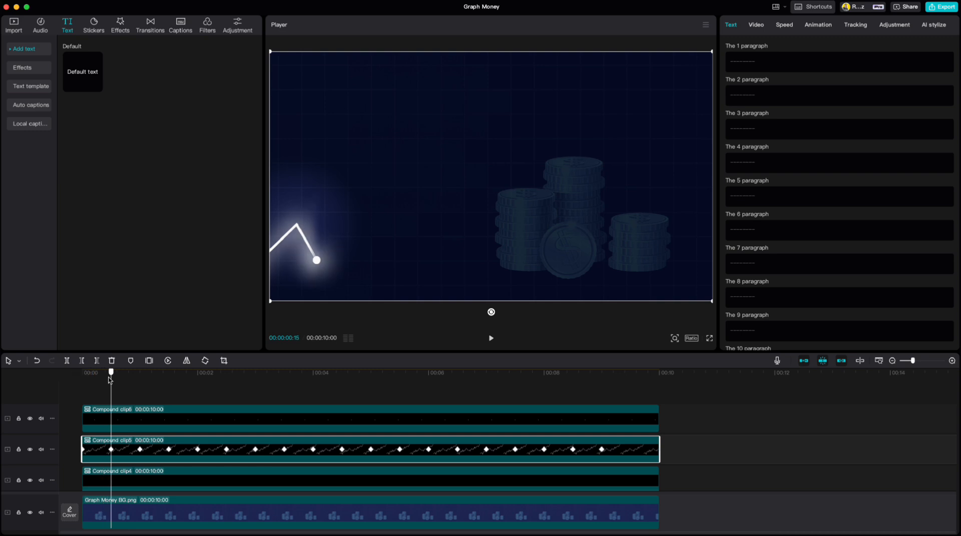
left_click(125, 482)
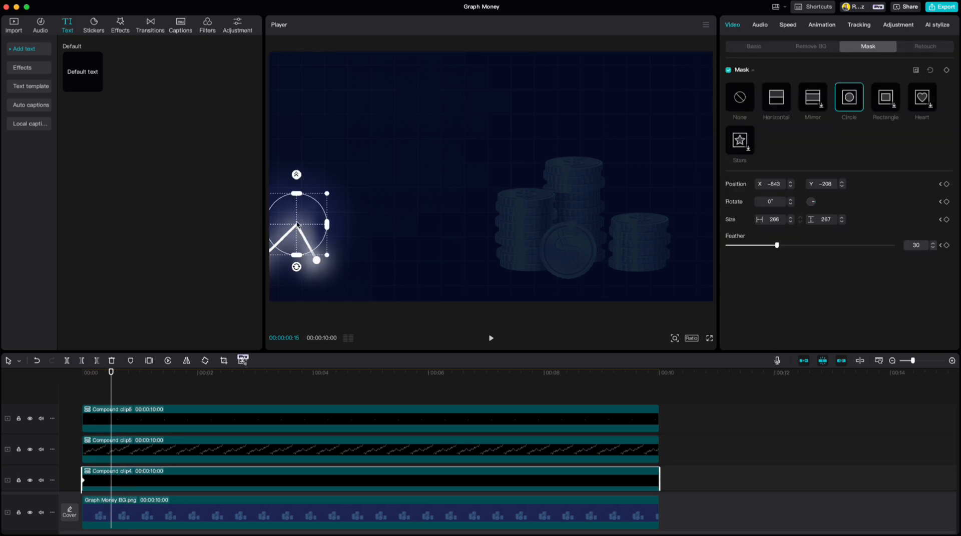
left_click_drag(298, 227, 319, 262)
Keyframe the circle mask on the next three segment ends, at half-second intervals from 00:00:01:00 to about 2 seconds.
left_click(146, 447)
left_click_drag(112, 373, 140, 374)
left_click(167, 475)
left_click_drag(318, 261, 341, 200)
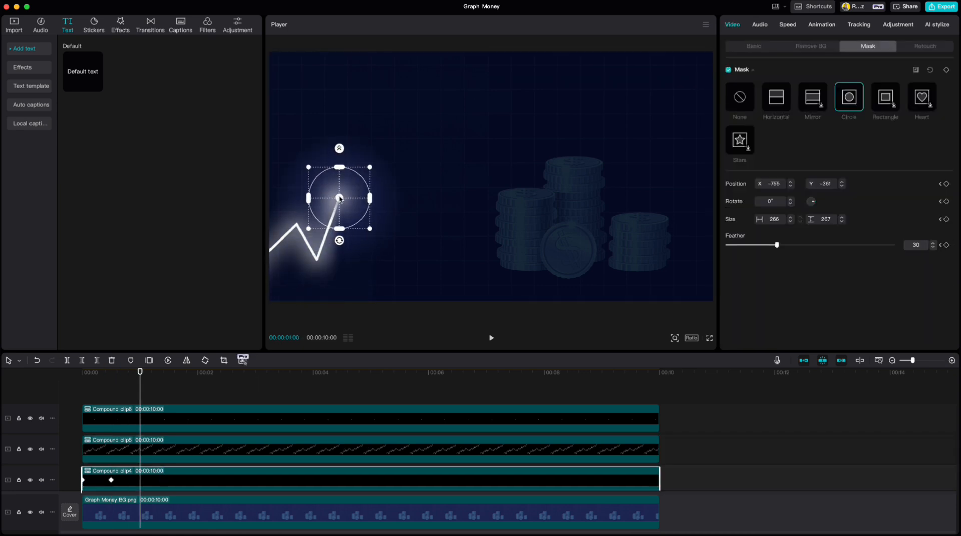
left_click(157, 454)
left_click_drag(140, 374, 168, 373)
left_click(192, 473)
left_click_drag(340, 199, 366, 217)
left_click(227, 449)
left_click_drag(169, 374, 197, 373)
left_click(212, 474)
left_click_drag(366, 217, 377, 173)
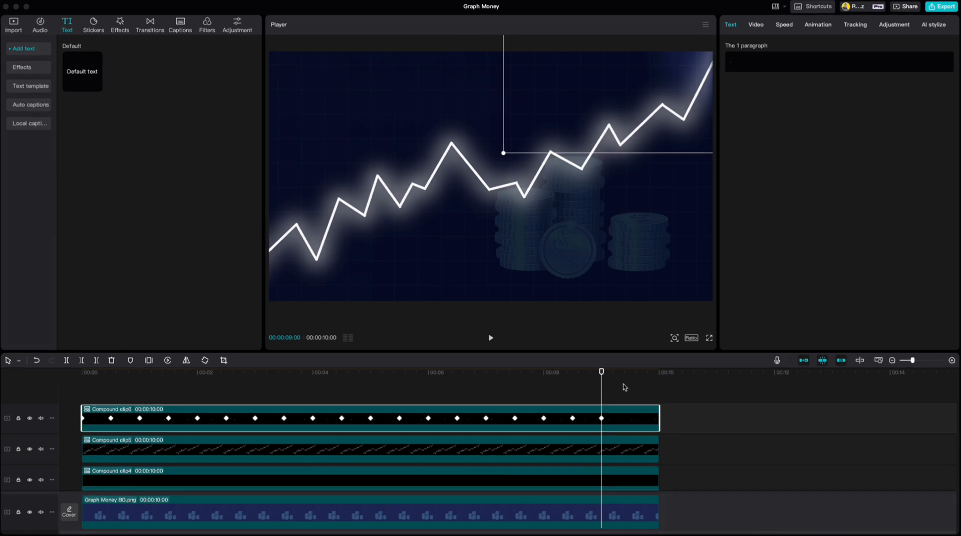
Add a new default text clip at the start of the timeline and replace its wording with "I".
left_click_drag(602, 371, 79, 415)
left_click(97, 87)
left_click(770, 67)
type("I")
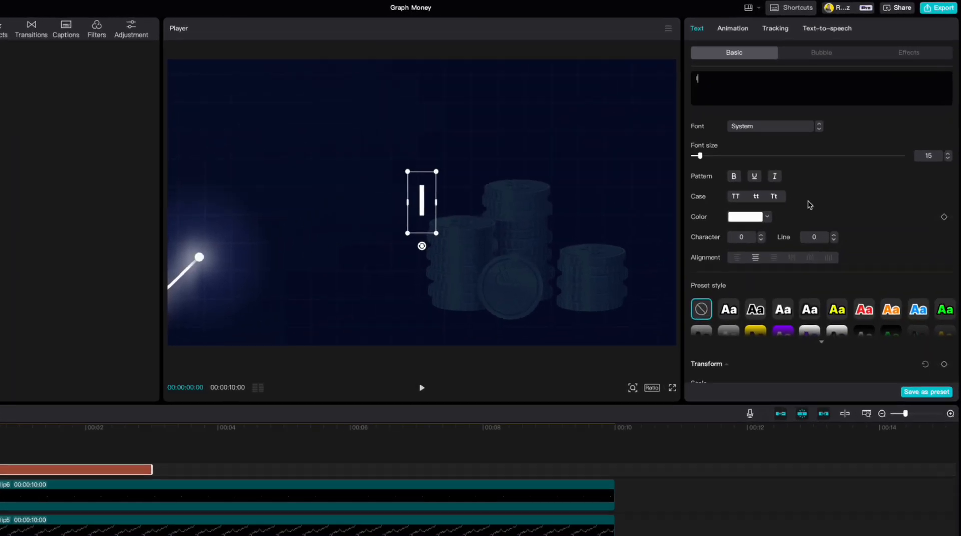
Turn off uniform scale for the "I" text and set its scale width to 450% and scale height to 98%.
scroll(835, 182, "down", 5)
left_click(929, 258)
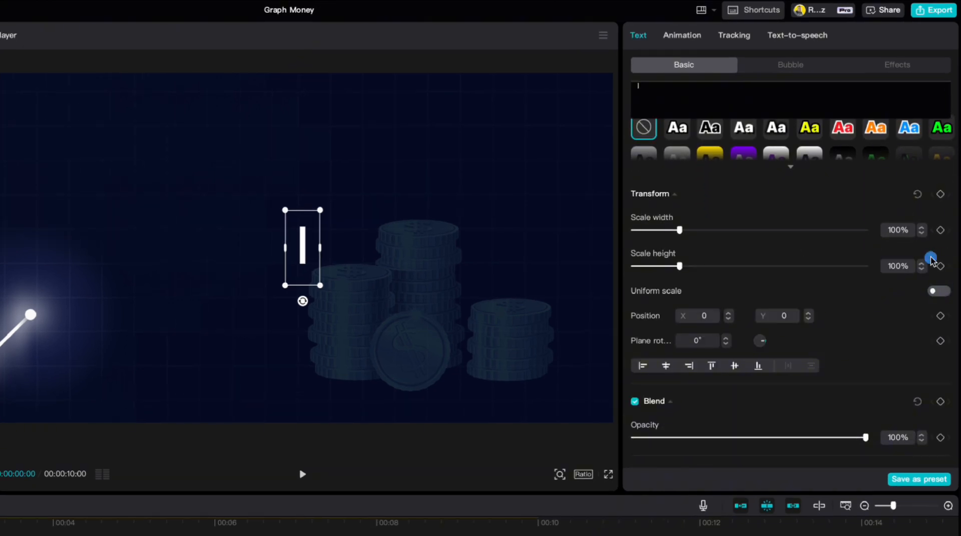
left_click(676, 266)
left_click_drag(679, 231, 857, 212)
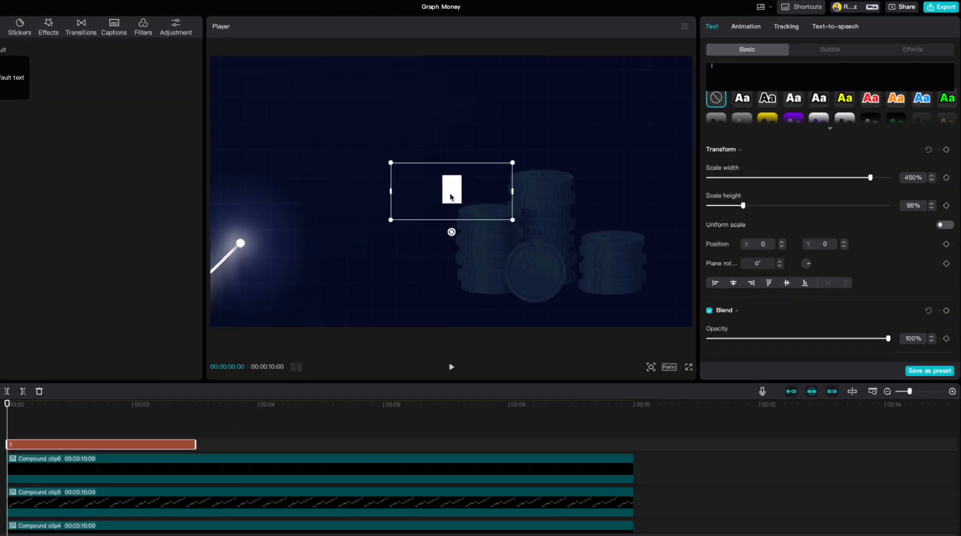
Position the bar beneath the third segment's end at about X -1315, Y -635, and extend its clip to 10 seconds.
left_click_drag(377, 223, 183, 316)
left_click_drag(82, 374, 139, 377)
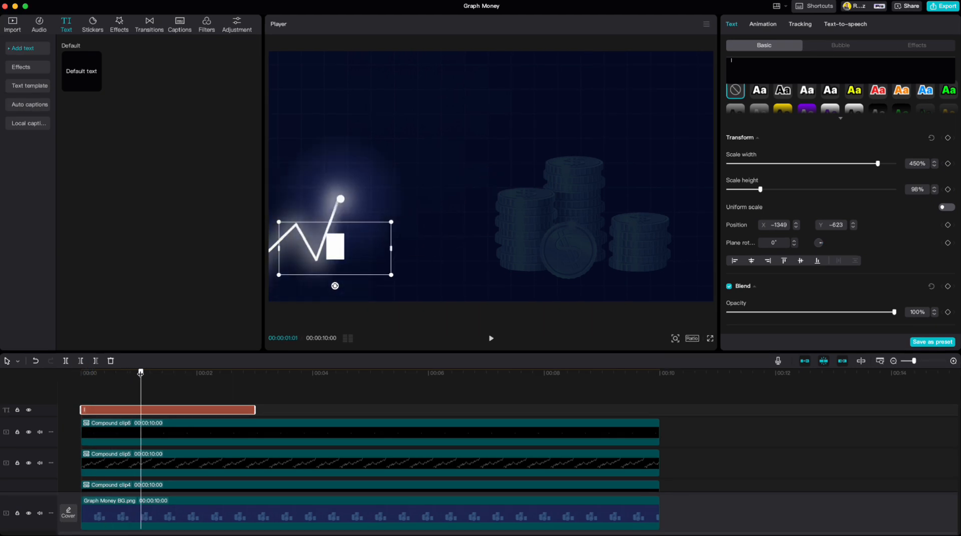
left_click_drag(340, 254, 345, 254)
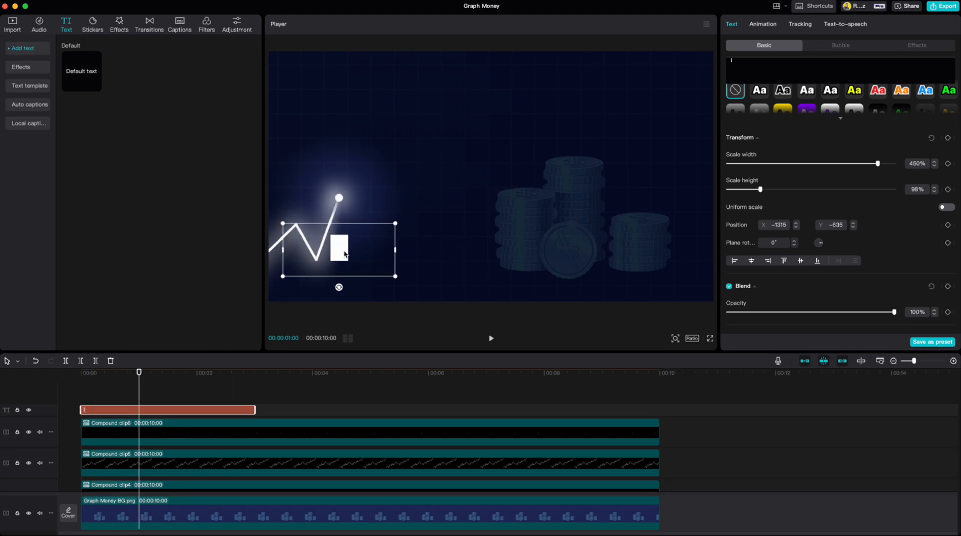
left_click_drag(251, 411, 659, 416)
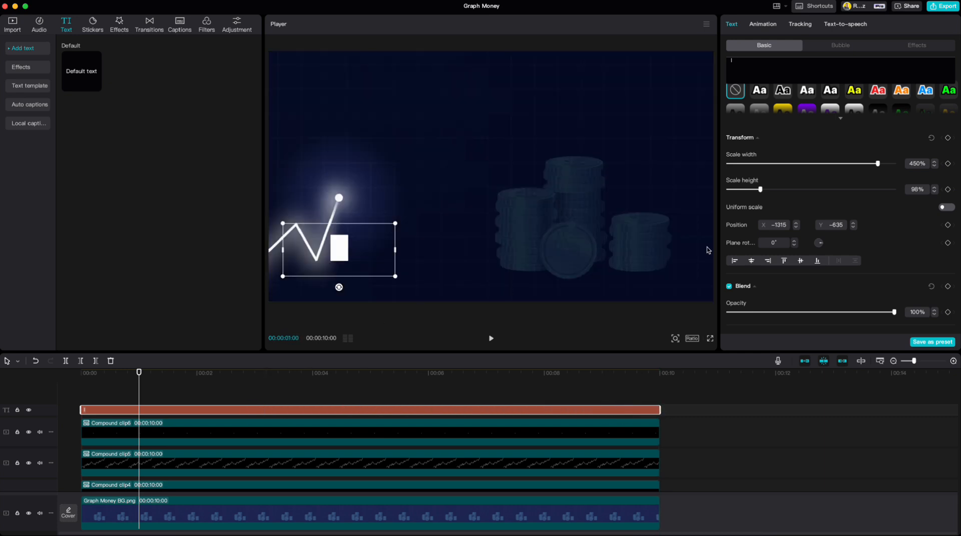
Lower the bar's opacity to 15% and move its clip to the track directly above the background image.
scroll(773, 225, "down", 5)
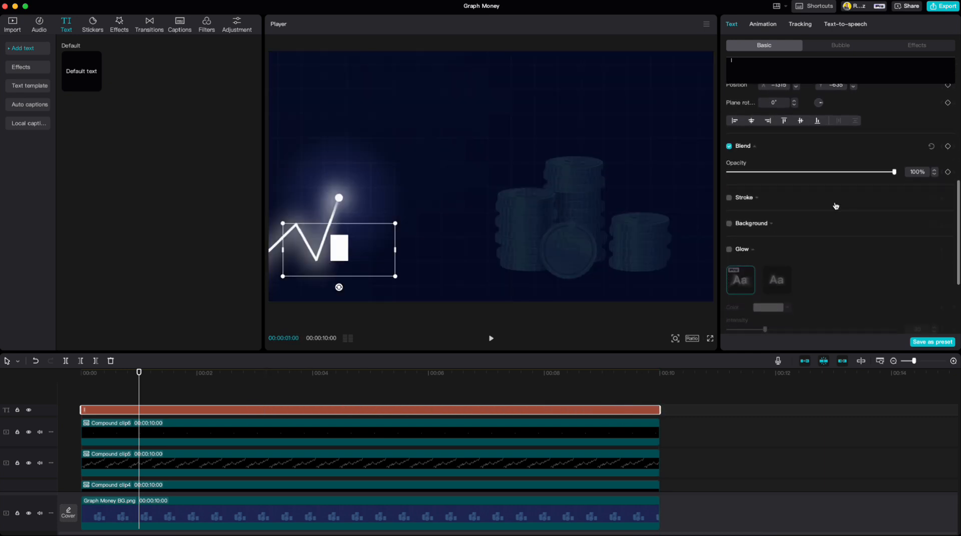
left_click_drag(894, 171, 748, 174)
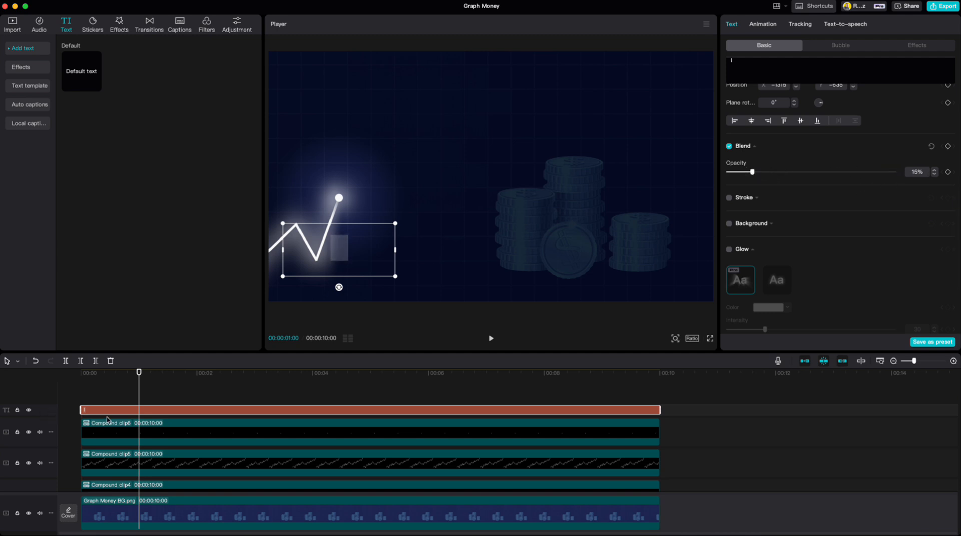
left_click_drag(114, 411, 109, 465)
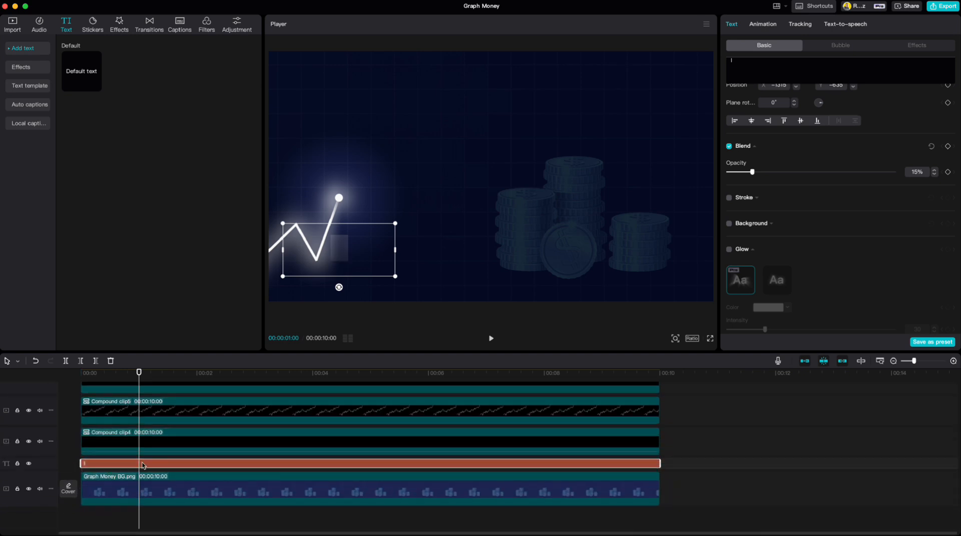
Convert the bar's text clip into a compound clip and apply a Horizontal mask to it at the timeline start.
right_click(167, 466)
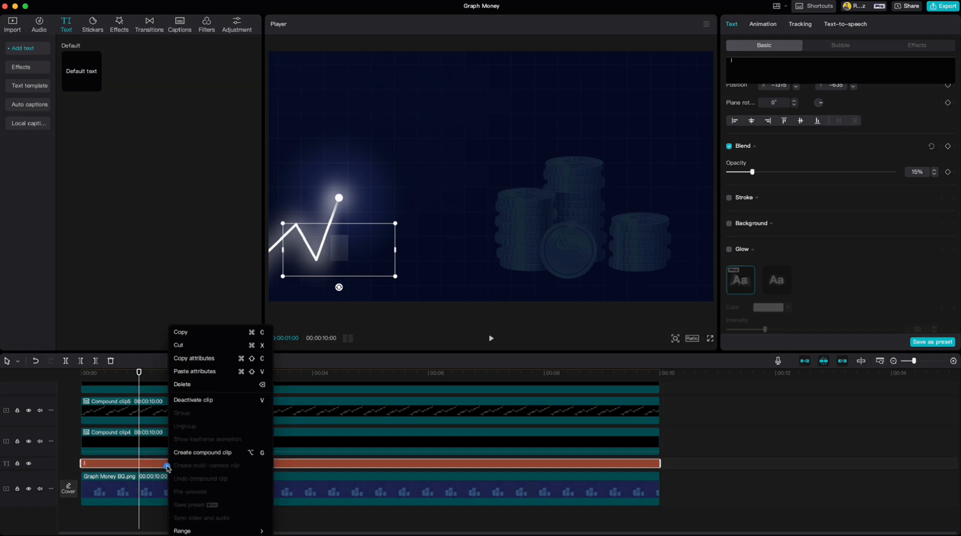
left_click(189, 453)
left_click_drag(140, 374, 81, 375)
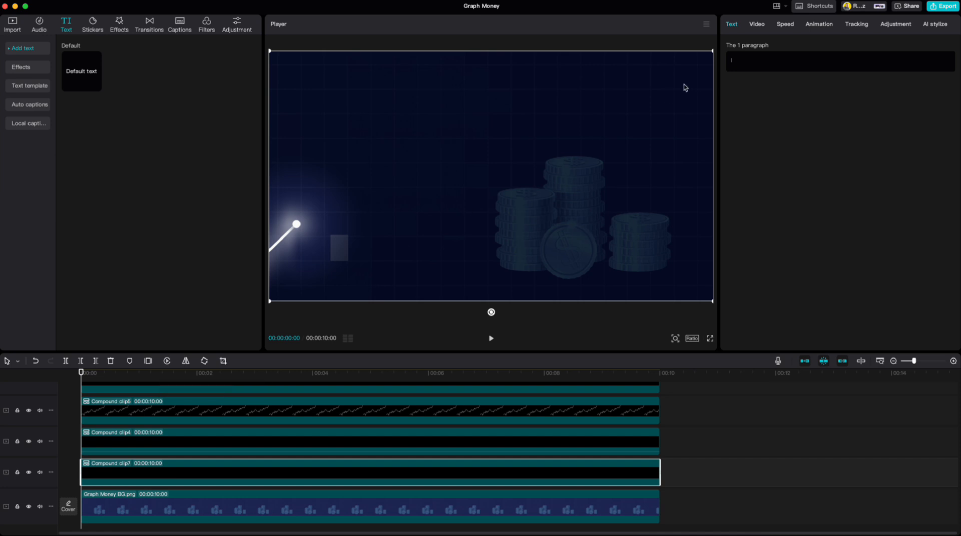
left_click(758, 27)
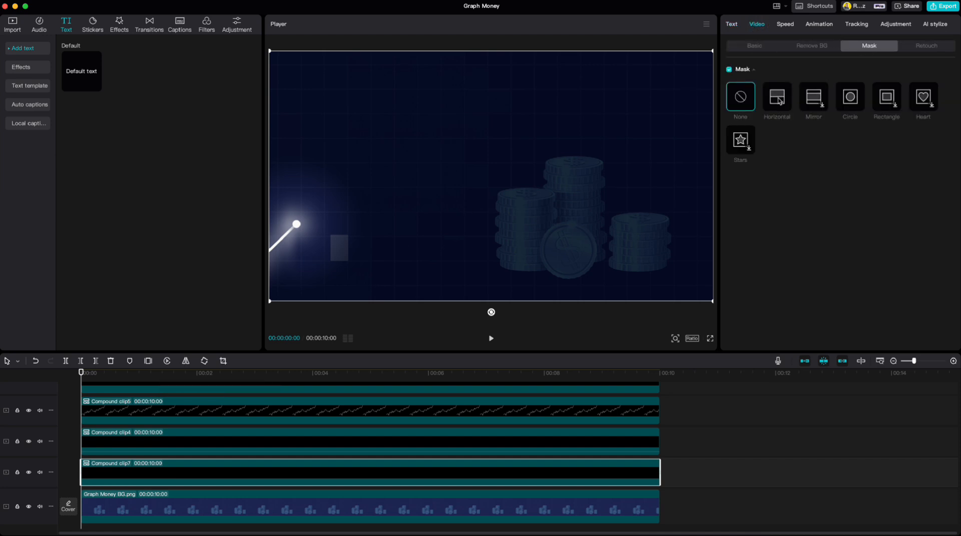
left_click(778, 99)
Keyframe the mask, rotated -180°, from about X -25, Y -376 at the timeline start to above the bar at 00:00:01:01.
left_click_drag(521, 179, 487, 251)
left_click(948, 71)
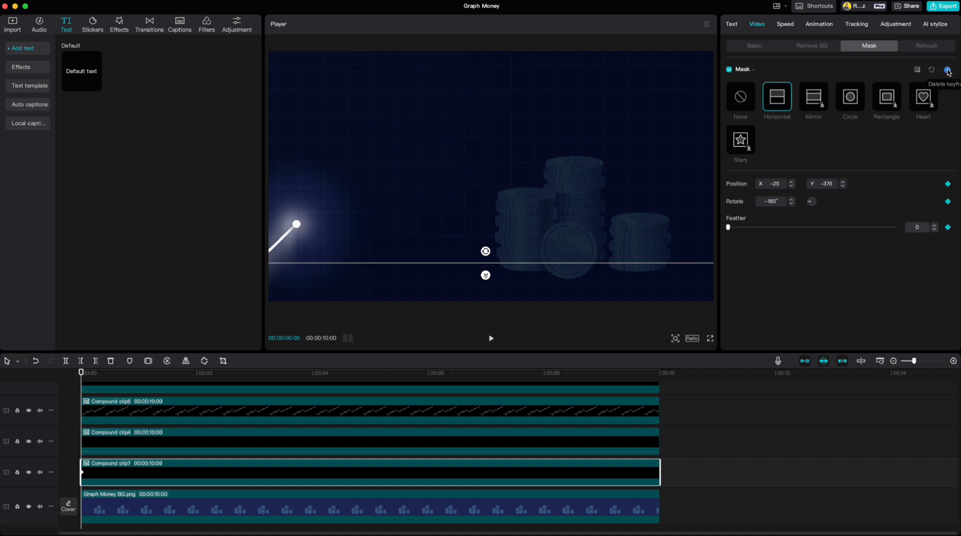
left_click_drag(81, 374, 142, 368)
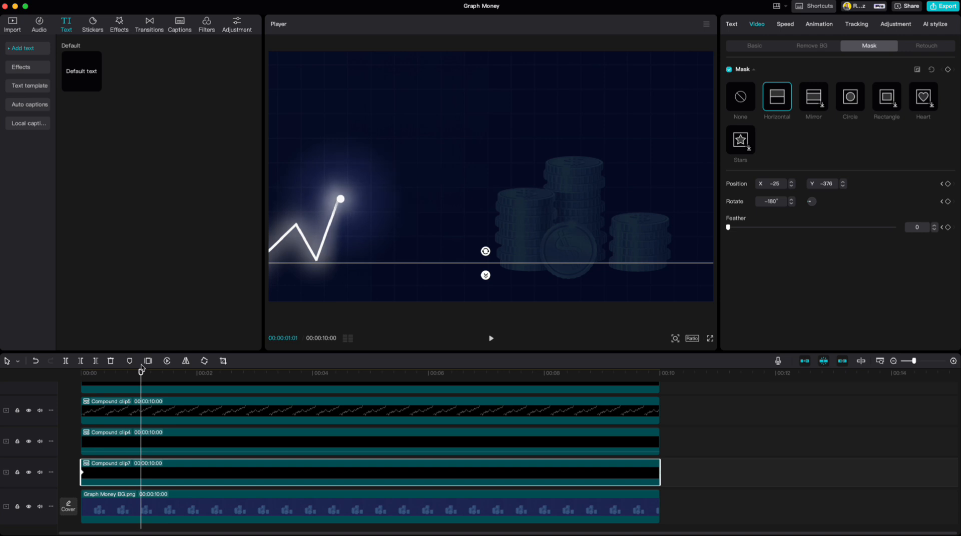
left_click_drag(381, 264, 385, 227)
Paste a copy of the bar's compound clip at the timeline start and break the copy back into its text clip.
left_click_drag(143, 375, 80, 386)
key("super+v")
scroll(110, 475, "down", 2)
right_click(122, 438)
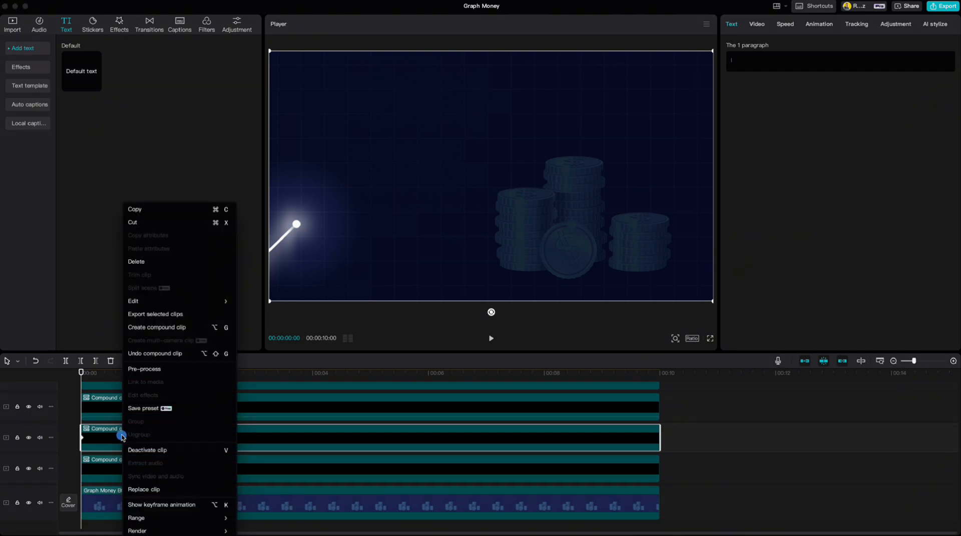
left_click(153, 354)
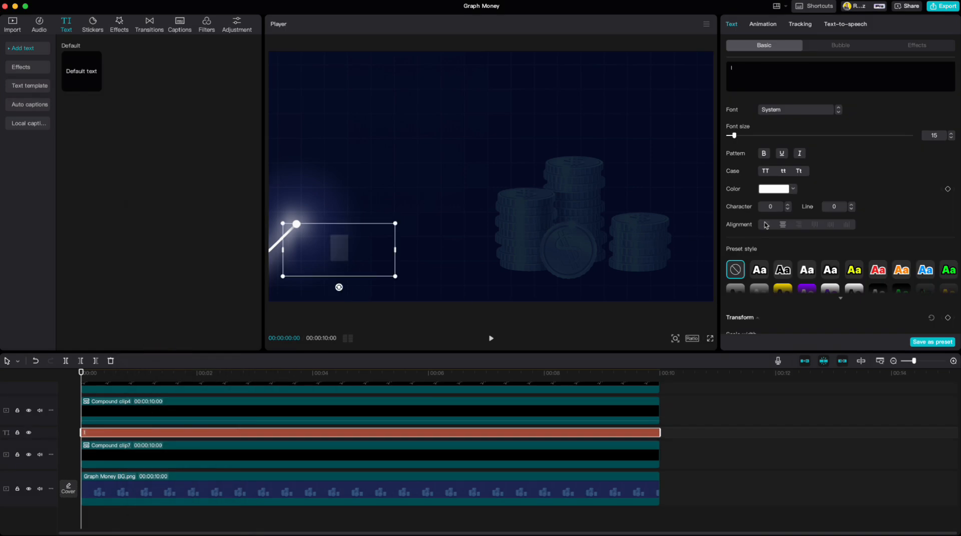
Set the copied bar's scale height to 153% and position it at about X -979, Y -587, beneath the line's end at 00:00:02:00.
scroll(750, 229, "down", 5)
left_click_drag(761, 201, 778, 201)
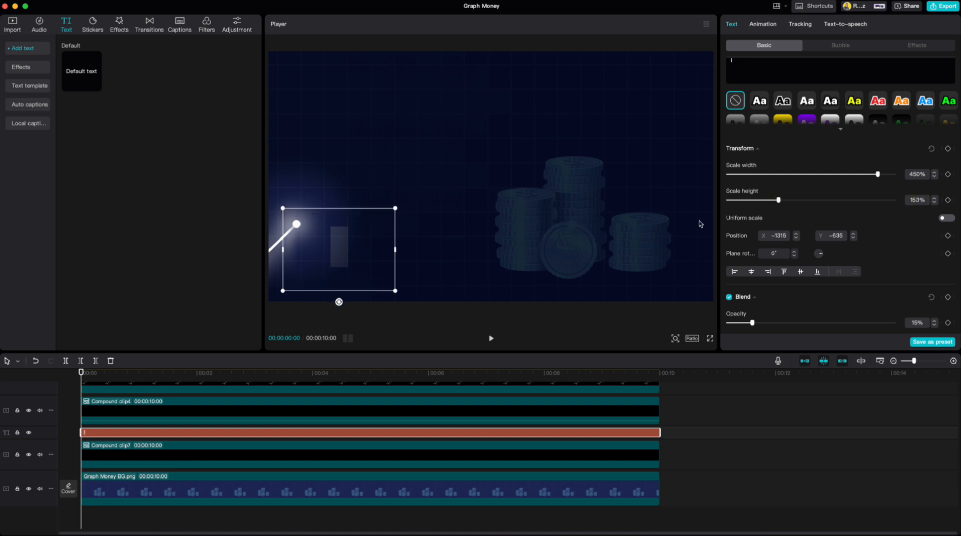
left_click_drag(342, 260, 370, 259)
left_click_drag(89, 374, 197, 385)
left_click_drag(364, 252, 373, 248)
Make the taller second bar a compound clip and give it a Horizontal mask at the timeline start.
left_click_drag(197, 375, 81, 378)
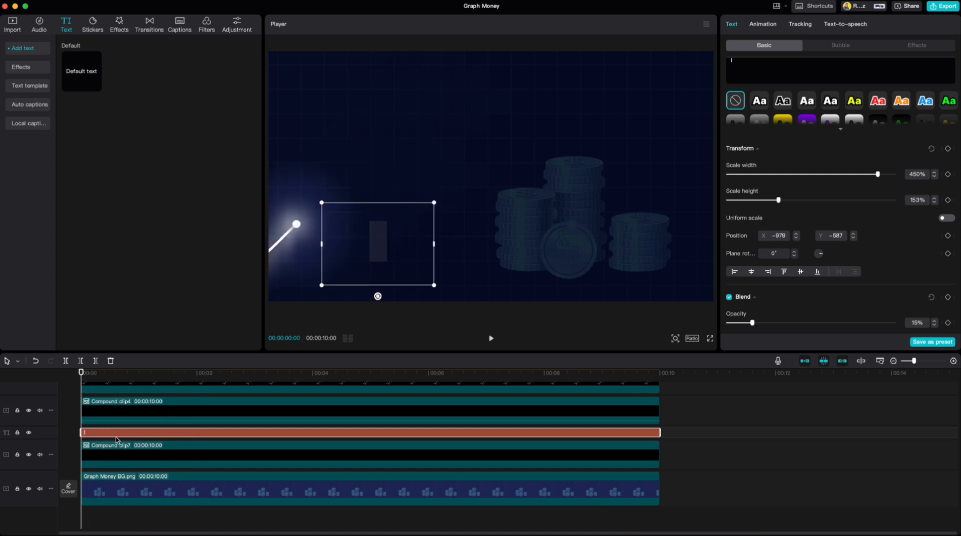
right_click(116, 437)
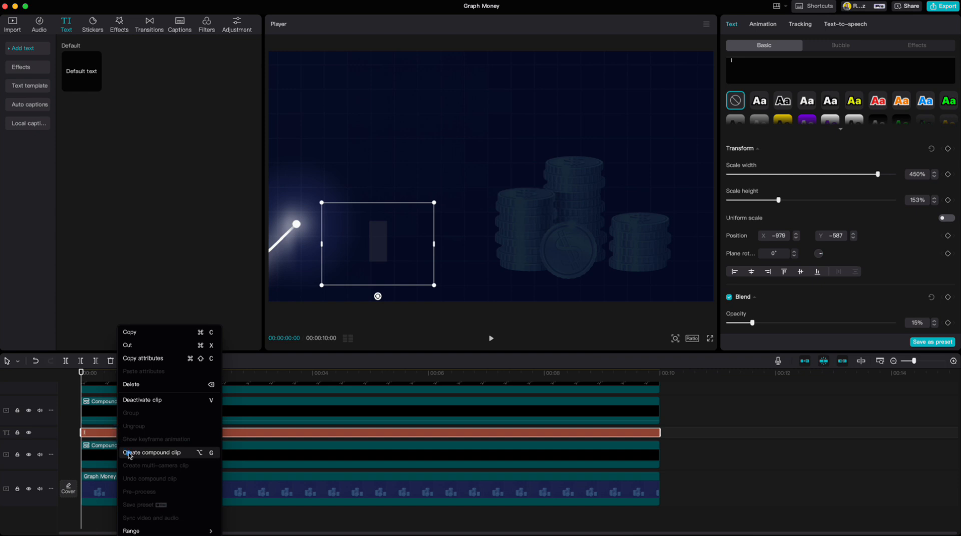
left_click(129, 455)
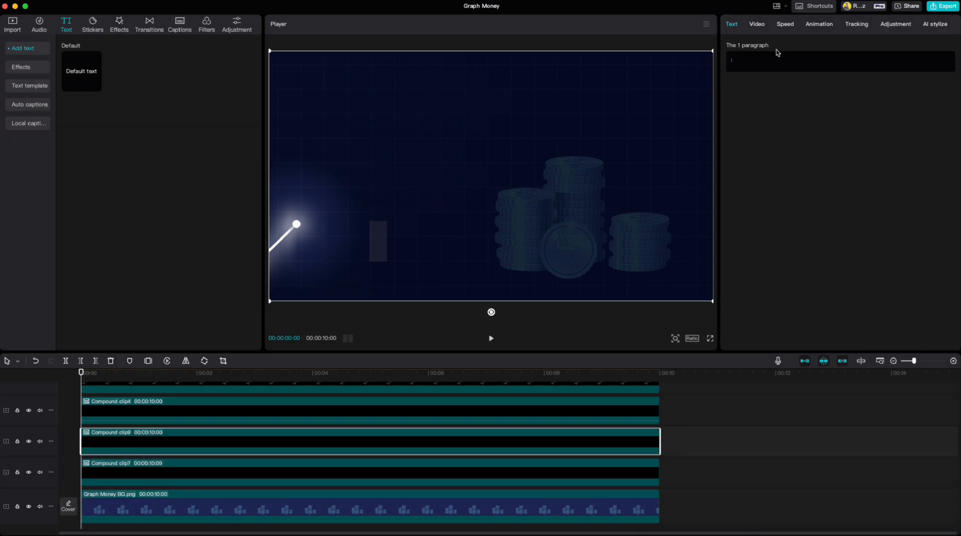
left_click(757, 25)
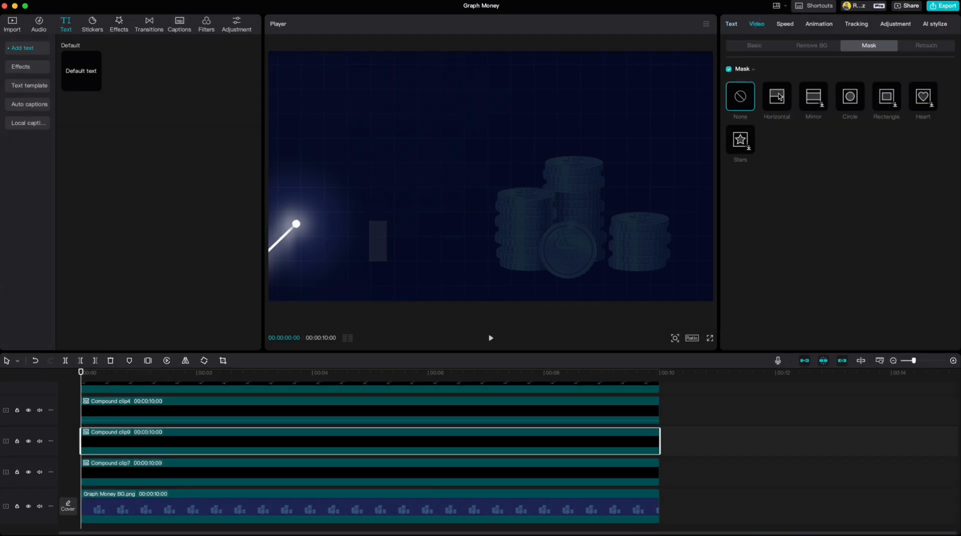
left_click(779, 97)
Keyframe the second bar's mask, rotated -180°, from X 0, Y -380 at the timeline start to about X -14, Y -133 at 00:00:02:00.
left_click_drag(492, 188, 502, 267)
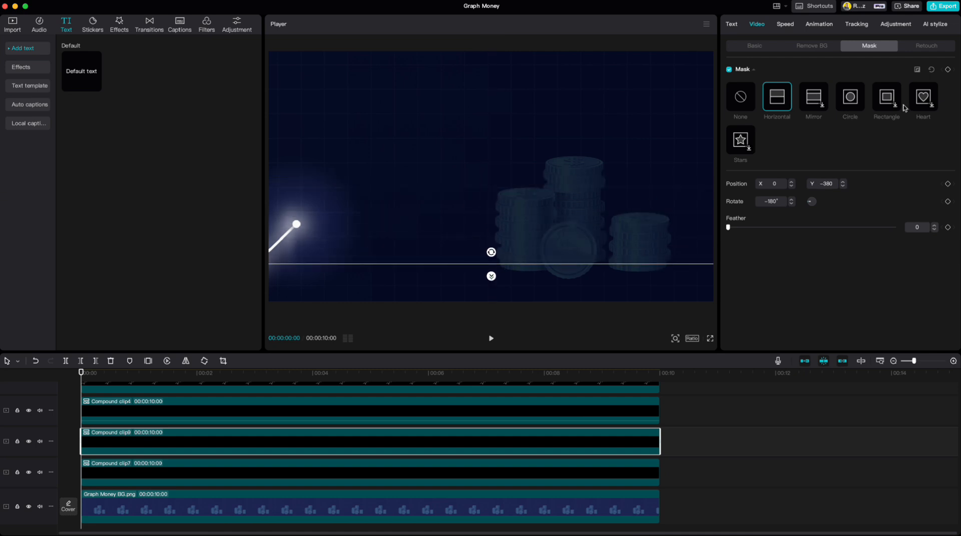
left_click(948, 70)
left_click_drag(82, 374, 198, 374)
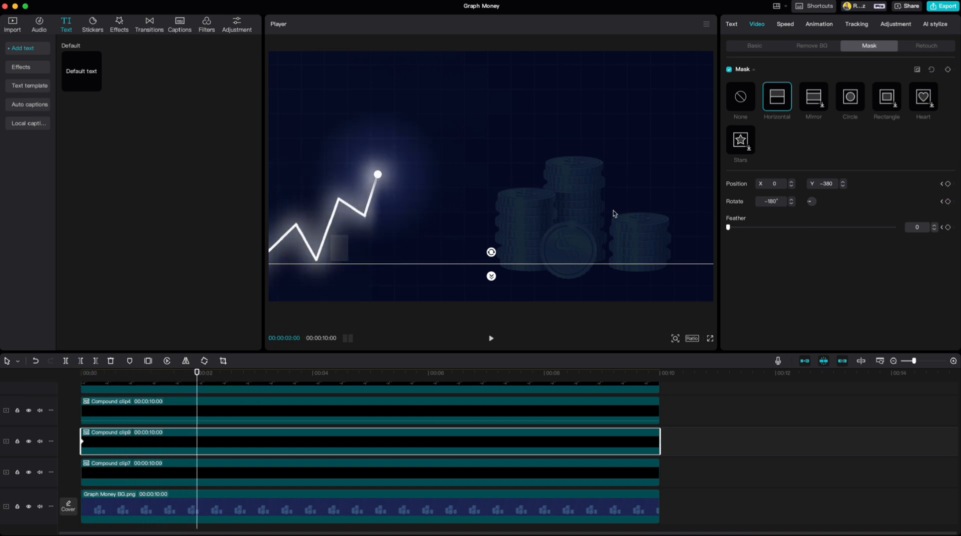
left_click_drag(539, 266, 536, 209)
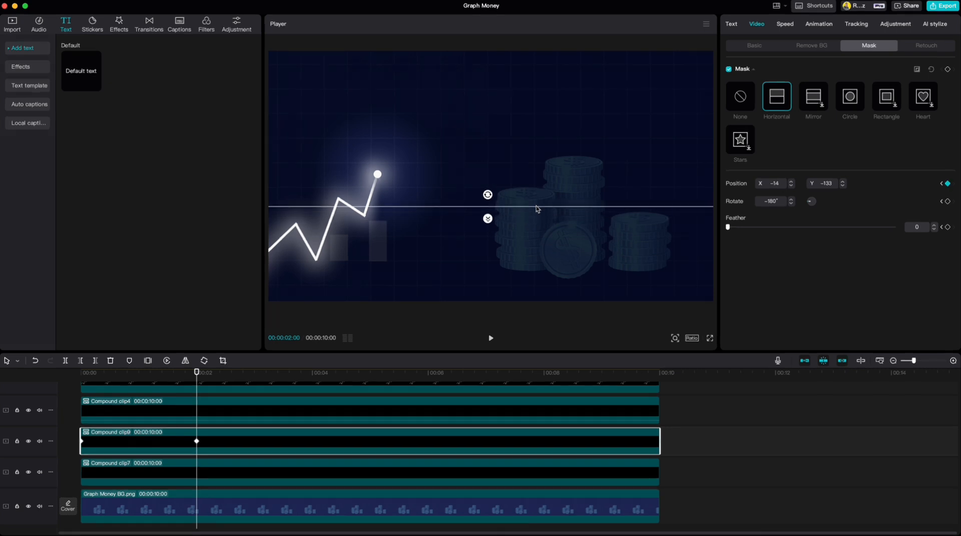